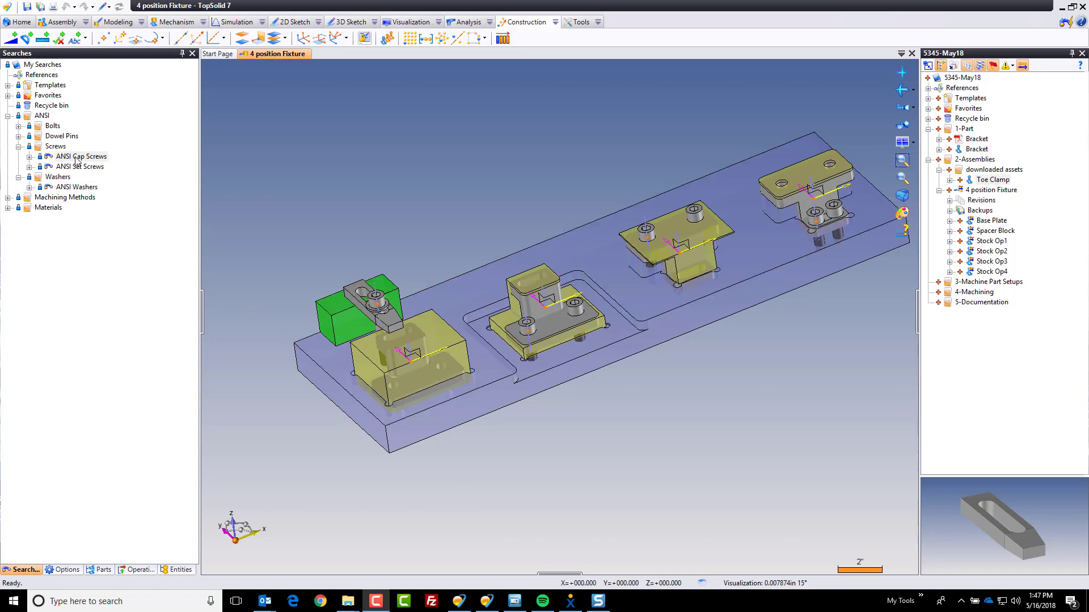
Insert an ANSI B18.3 UNC hexagon socket head cap screw atop the green spacer block, 0.75 in from two edges, using the Screw Automatic Buried Head wizard
{"action": "mouse_move", "coordinate": [77, 158]}
{"action": "left_mouse_down"}
{"action": "mouse_move", "coordinate": [138, 168]}
{"action": "mouse_move", "coordinate": [98, 164]}
{"action": "left_mouse_up"}
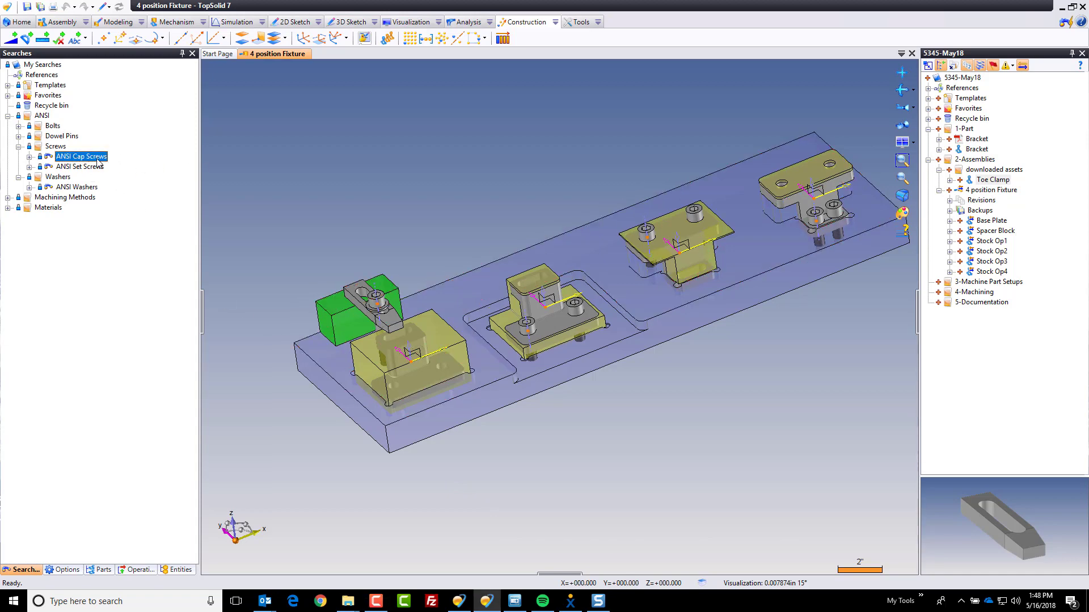
{"action": "double_click", "coordinate": [97, 164]}
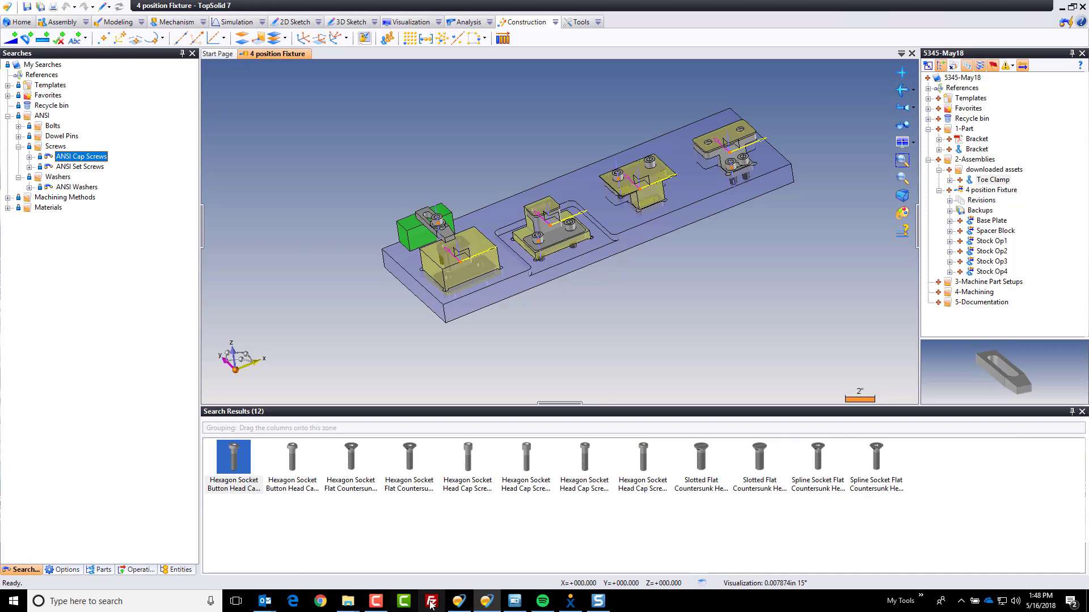
{"action": "left_click_drag", "start_coordinate": [475, 496], "coordinate": [300, 226]}
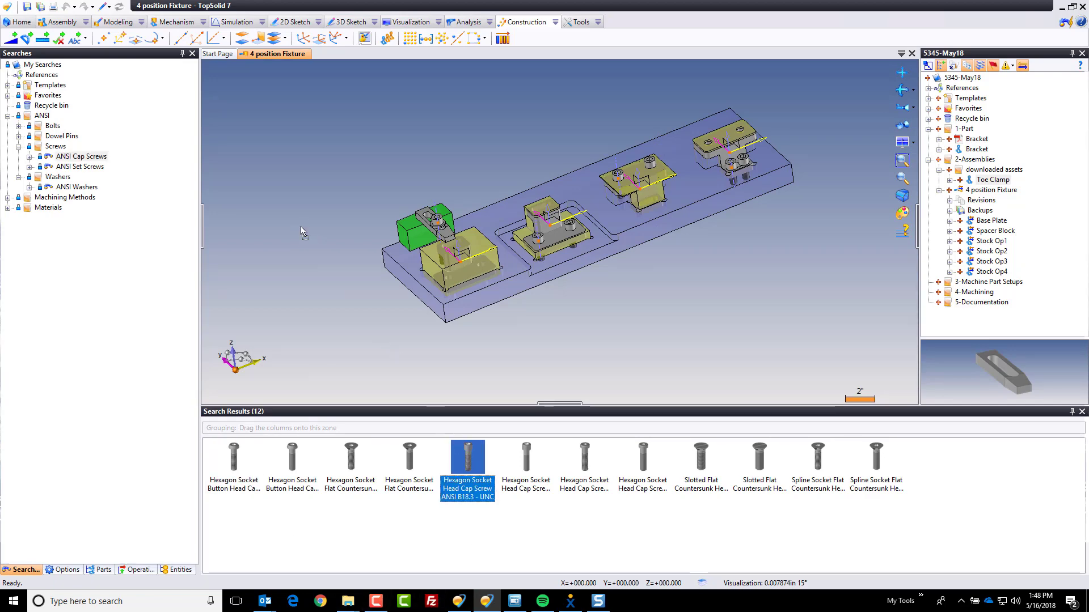
{"action": "scroll", "coordinate": [382, 221], "scroll_direction": "up", "scroll_amount": 5}
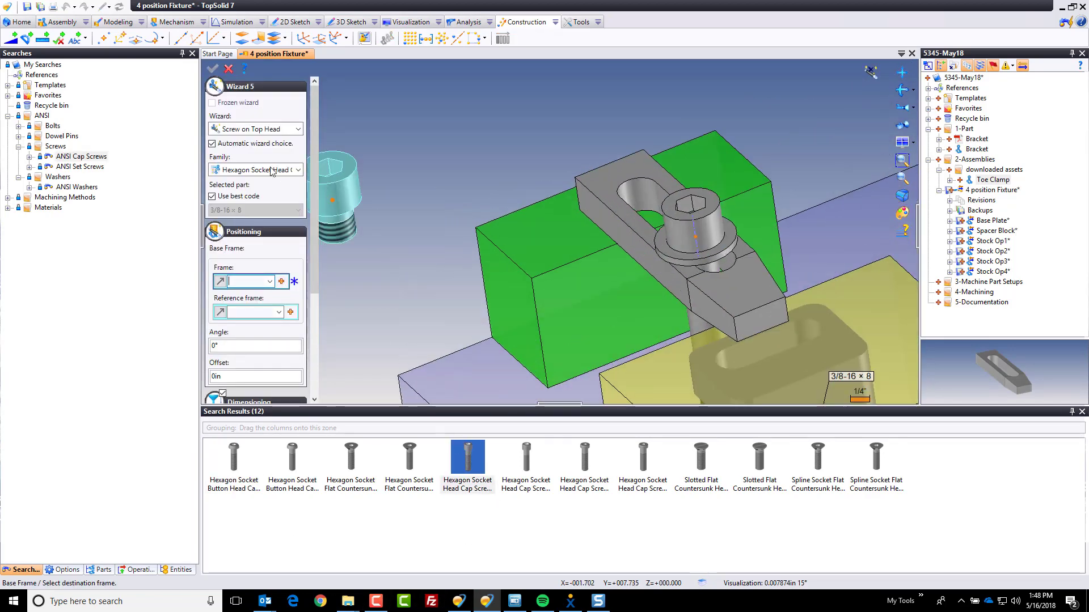
{"action": "left_click", "coordinate": [253, 130]}
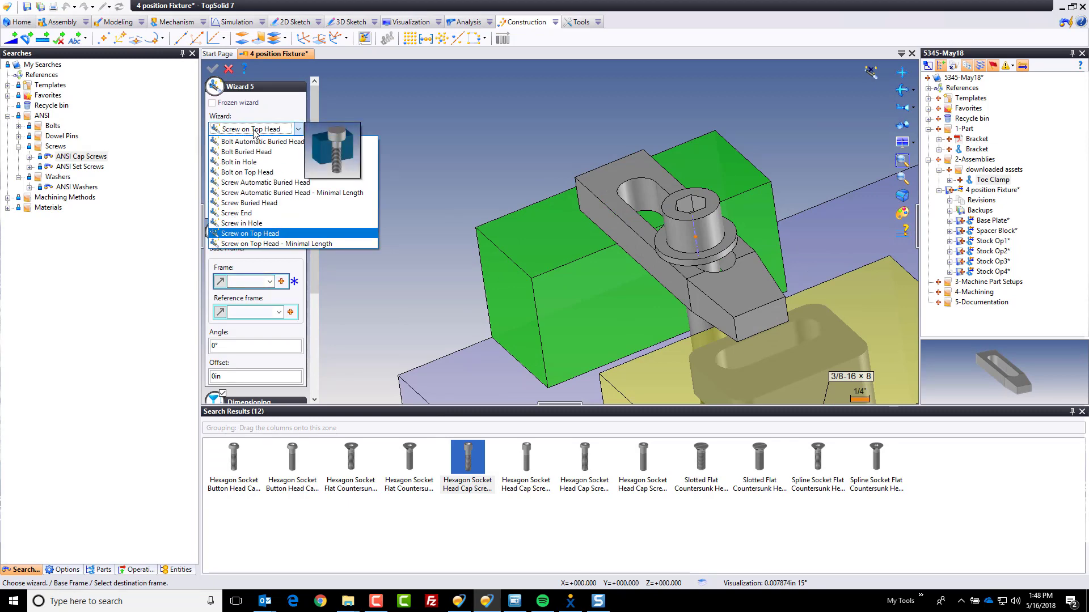
{"action": "left_click", "coordinate": [275, 183]}
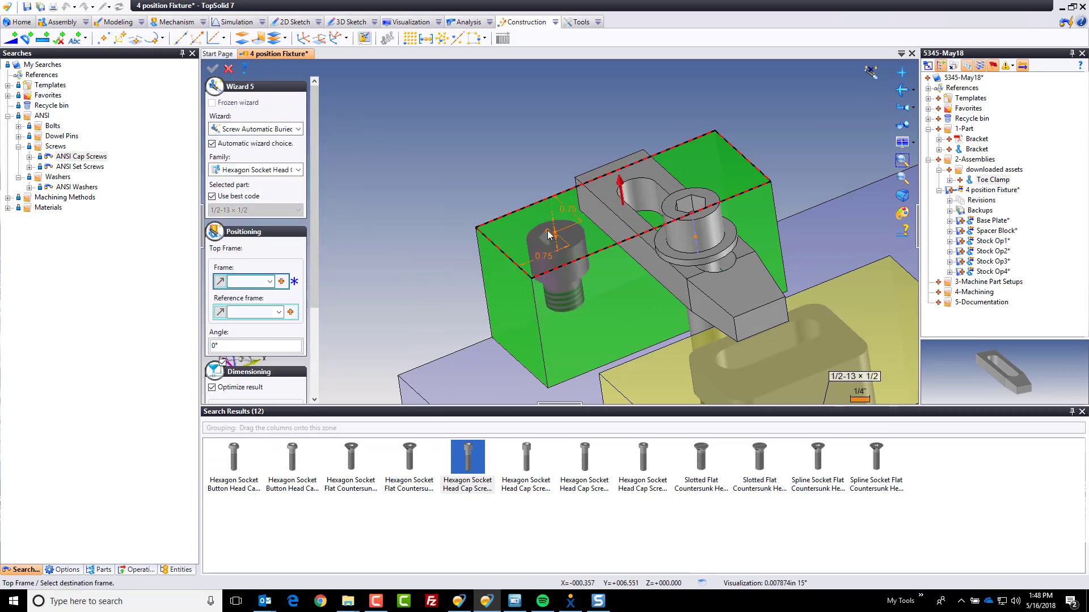
{"action": "left_click", "coordinate": [548, 234]}
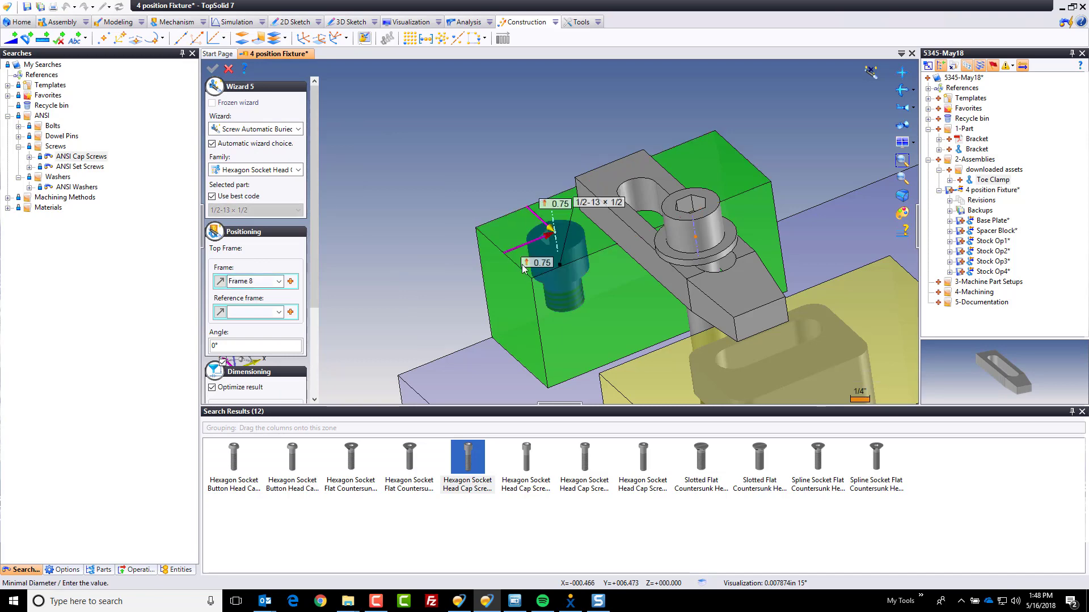
Set the base plate as the screw's last element to fix with a .375in minimal diameter, and accept the tapped and clearance hole process
{"action": "scroll", "coordinate": [429, 221], "scroll_direction": "down", "scroll_amount": 3}
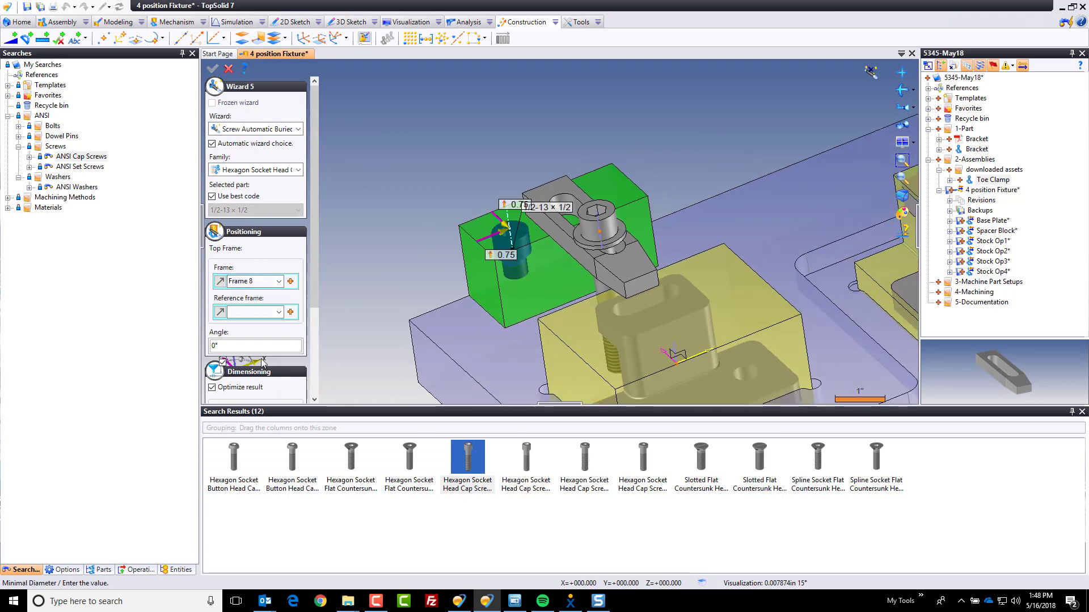
{"action": "scroll", "coordinate": [318, 321], "scroll_direction": "down", "scroll_amount": 3}
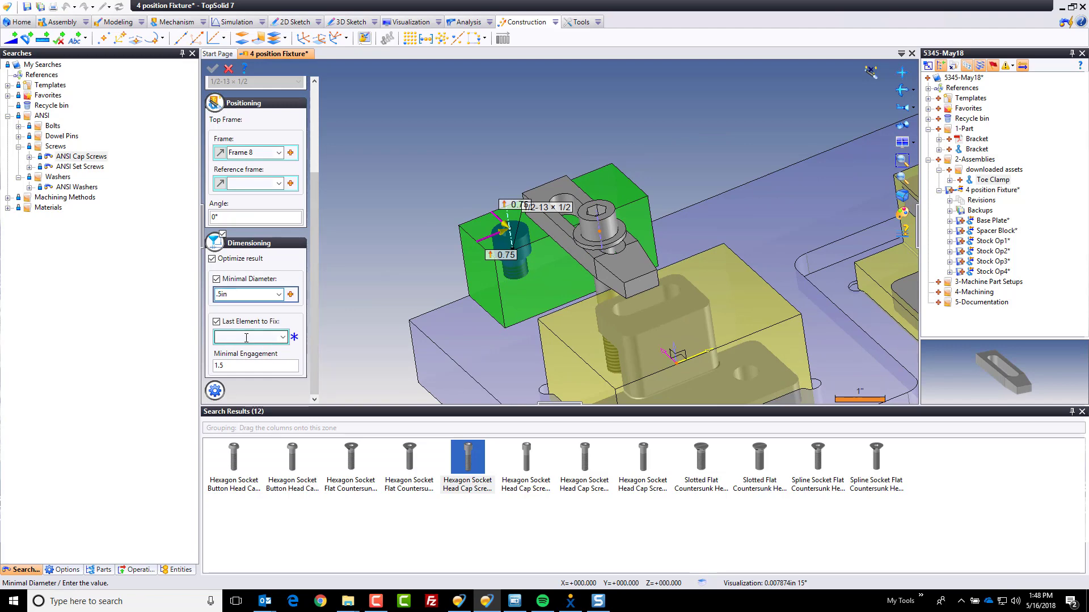
{"action": "left_click", "coordinate": [467, 336]}
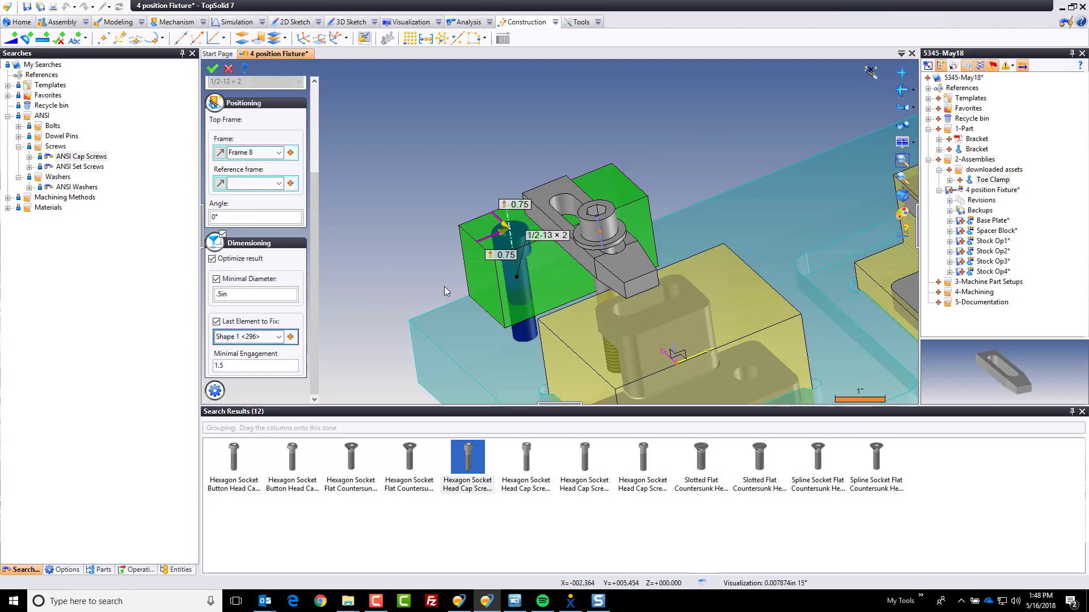
{"action": "mouse_move", "coordinate": [438, 302]}
{"action": "middle_mouse_down"}
{"action": "mouse_move", "coordinate": [498, 272]}
{"action": "mouse_move", "coordinate": [454, 287]}
{"action": "middle_mouse_up"}
{"action": "left_click", "coordinate": [241, 292]}
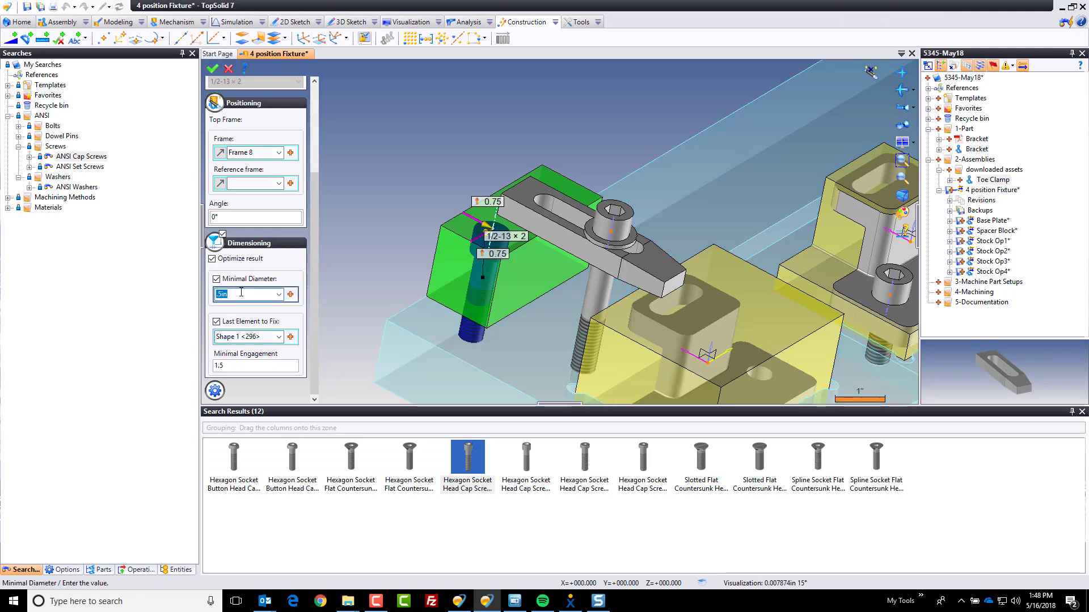
{"action": "type", "text": ".375"}
{"action": "key", "text": "Tab"}
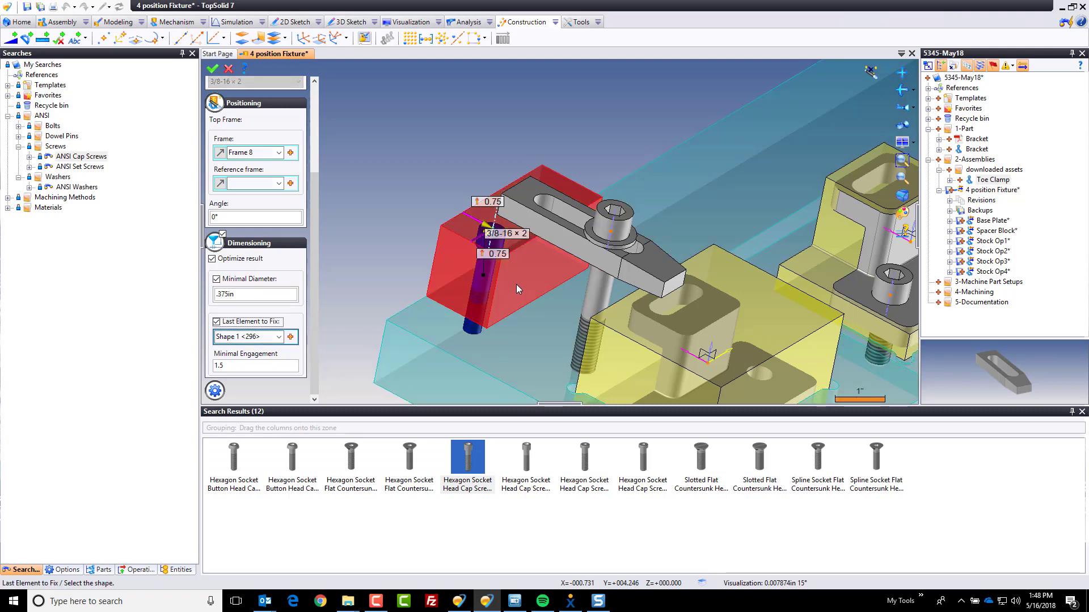
{"action": "left_click", "coordinate": [213, 69]}
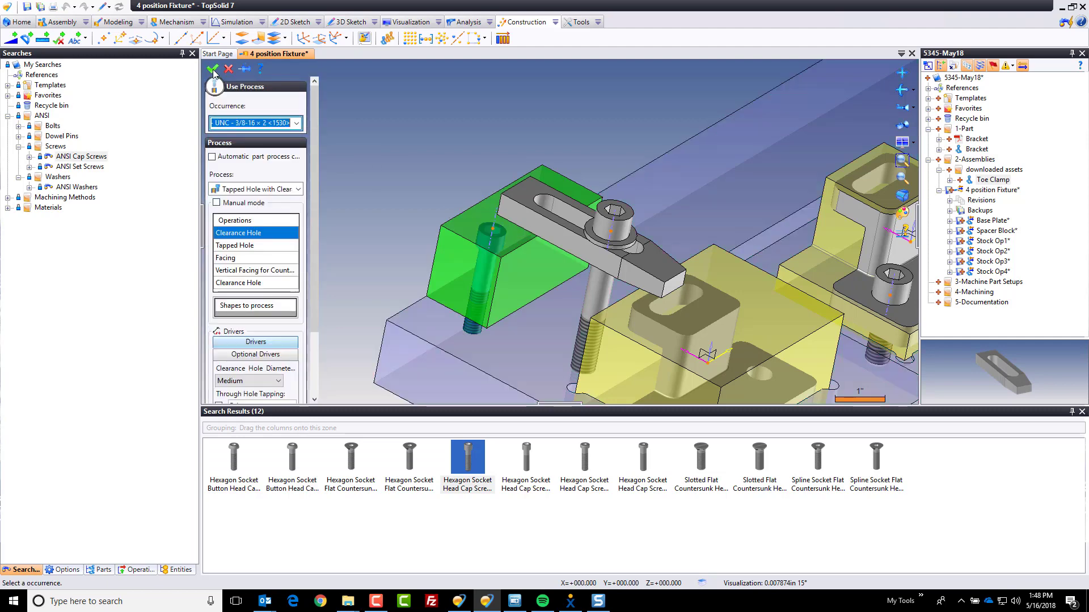
{"action": "left_click", "coordinate": [213, 69]}
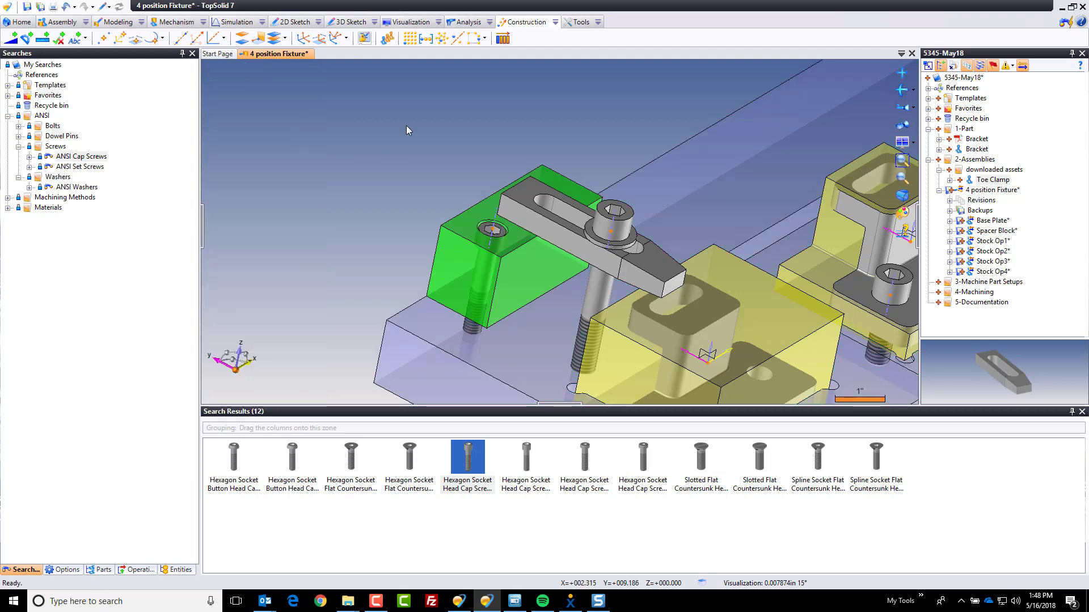
Repeat the spacer block screw with a symmetrical pattern about the absolute frame's YZ plane
{"action": "left_click", "coordinate": [388, 40]}
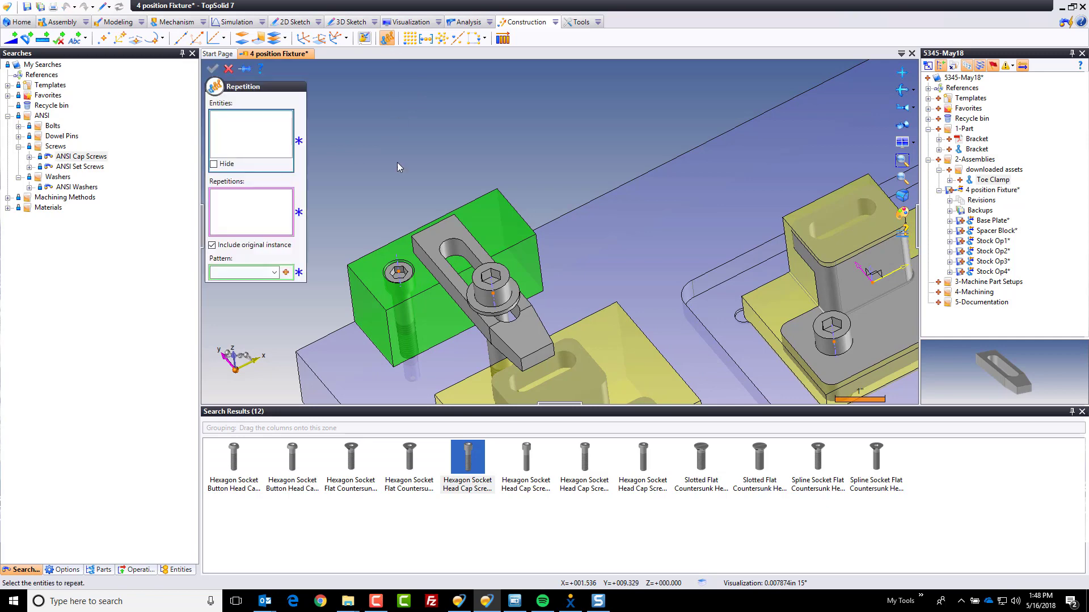
{"action": "left_click", "coordinate": [408, 276]}
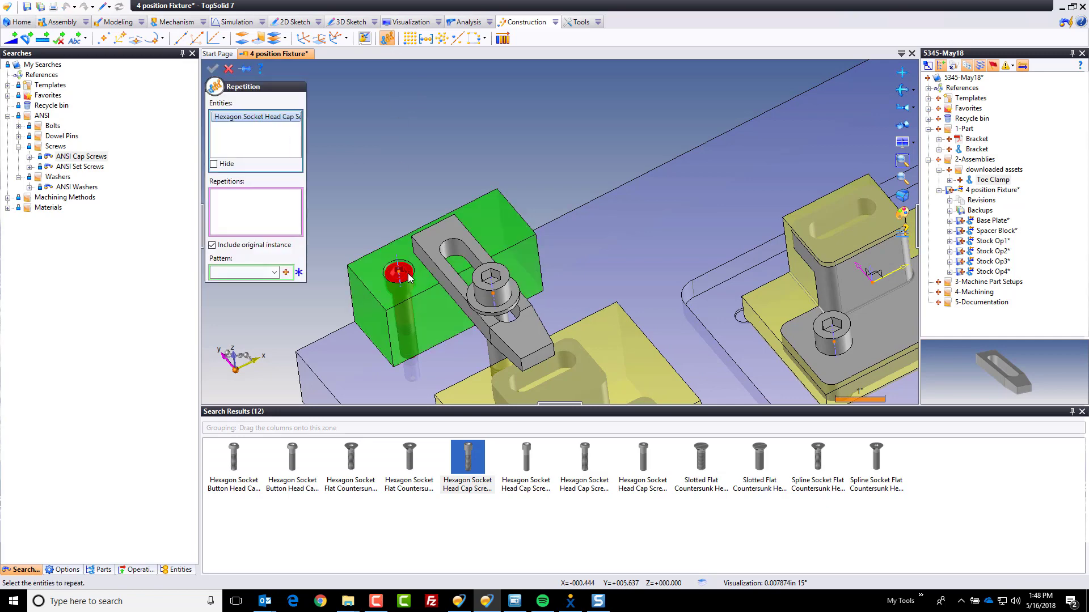
{"action": "left_click", "coordinate": [285, 272]}
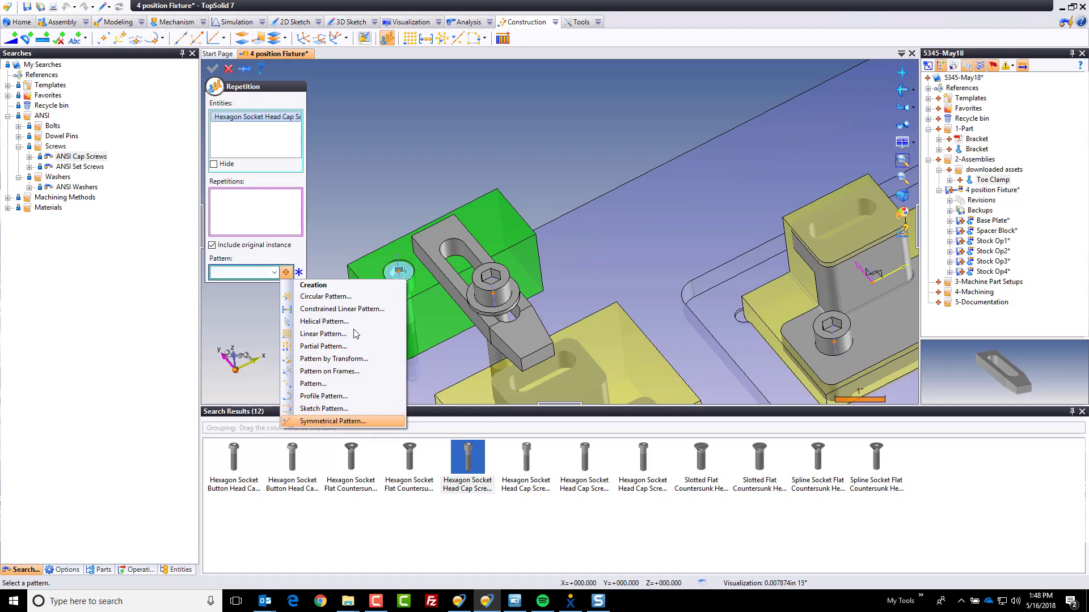
{"action": "left_click", "coordinate": [349, 421]}
{"action": "scroll", "coordinate": [389, 144], "scroll_direction": "down", "scroll_amount": 2}
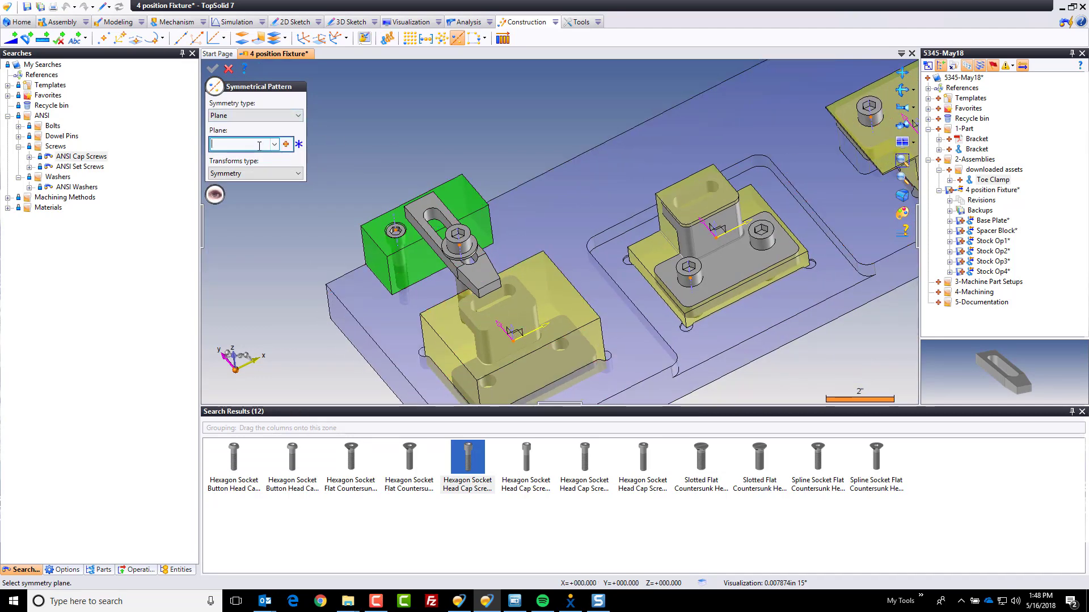
{"action": "middle_click_drag", "start_coordinate": [490, 375], "coordinate": [489, 331]}
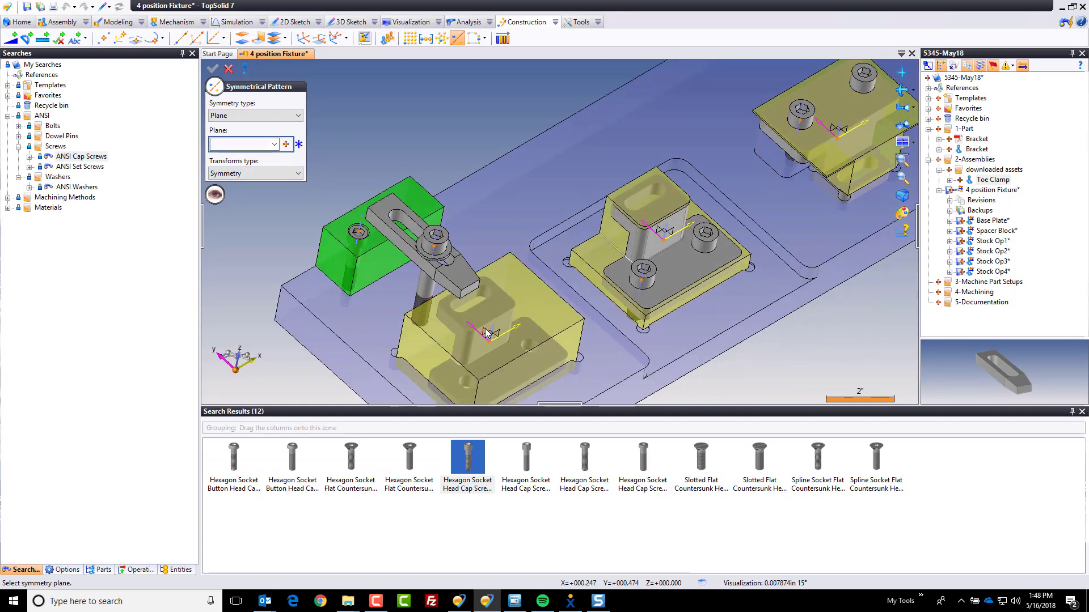
{"action": "left_click", "coordinate": [486, 333]}
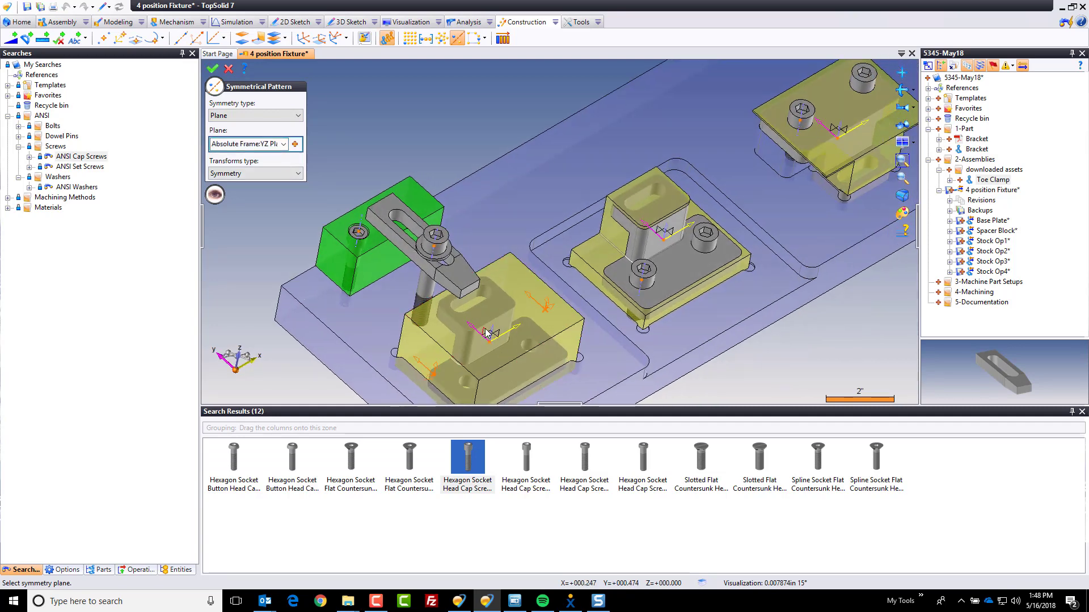
{"action": "left_click", "coordinate": [214, 69]}
{"action": "left_click", "coordinate": [214, 68]}
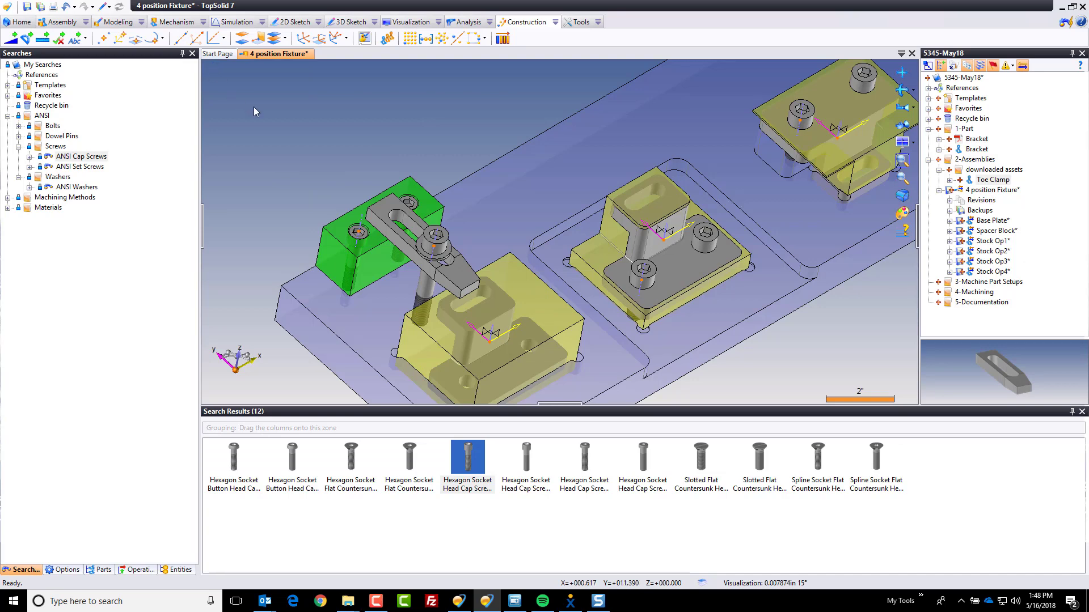
Save the fixture assembly and close the search results
{"action": "middle_click_drag", "start_coordinate": [309, 125], "coordinate": [291, 126]}
{"action": "key", "text": "ctrl+s"}
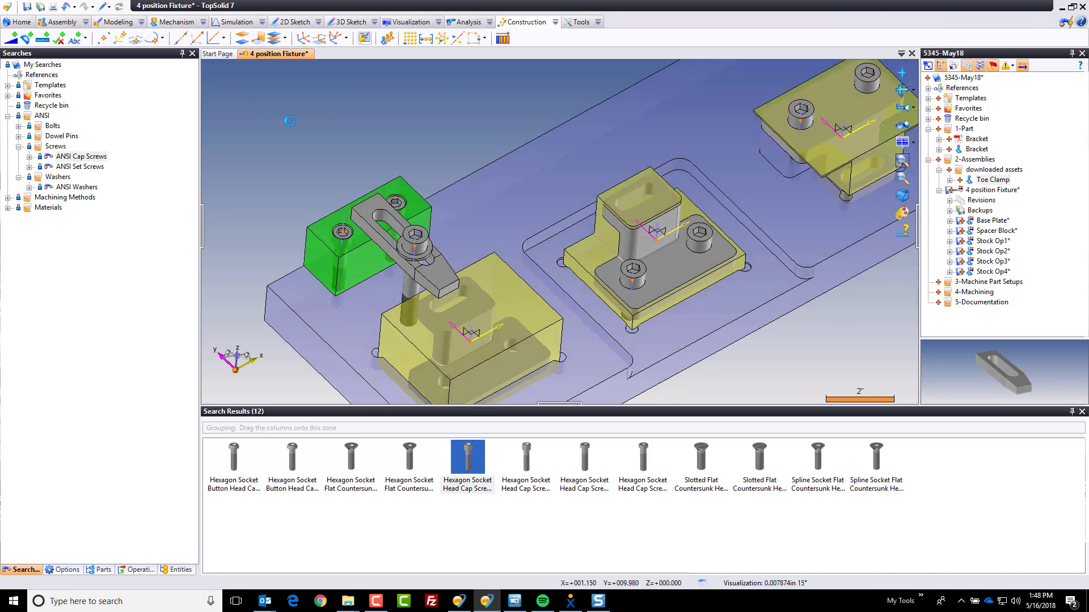
{"action": "left_click", "coordinate": [1082, 412]}
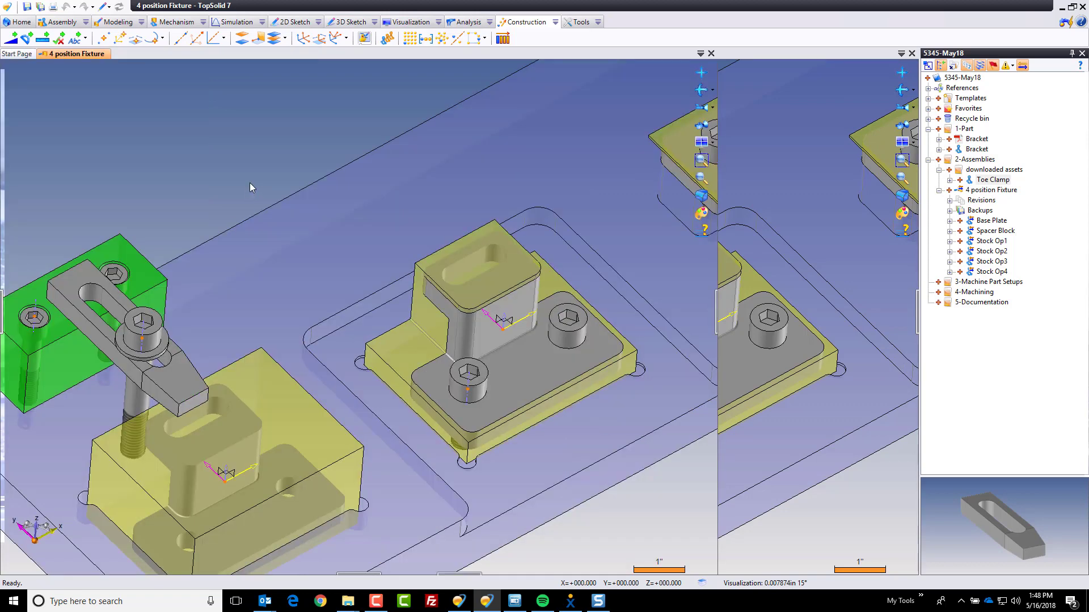
Start an In Place Assembly with Stock Op1, its bracket, the toe clamp, and the clamp's plain washer and hexagon socket head cap screw
{"action": "scroll", "coordinate": [385, 278], "scroll_direction": "down", "scroll_amount": 5}
{"action": "middle_click_drag", "start_coordinate": [329, 235], "coordinate": [323, 200]}
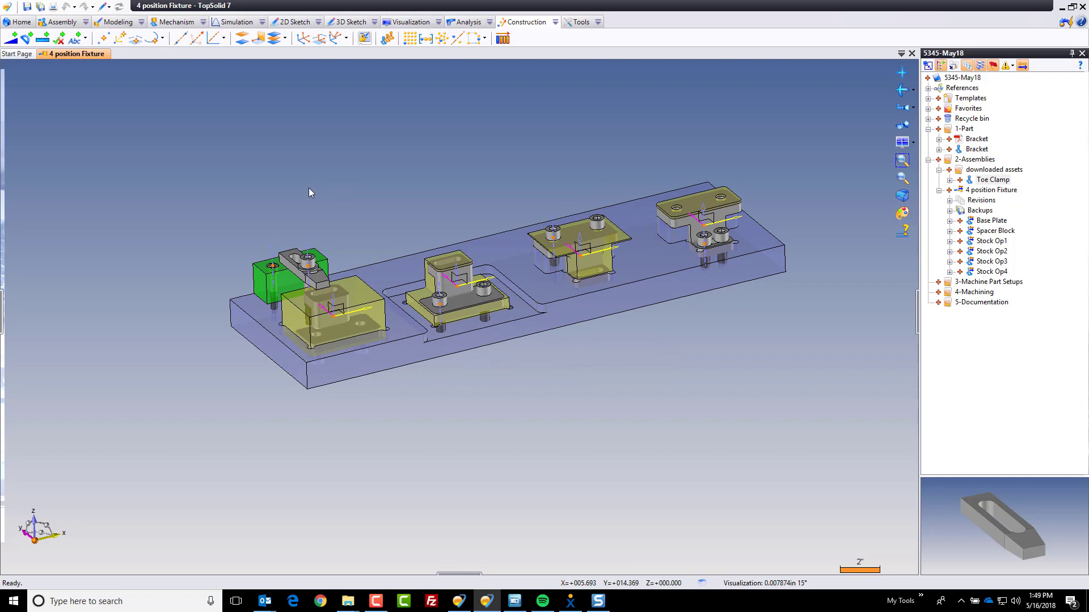
{"action": "left_click", "coordinate": [83, 23]}
{"action": "left_click", "coordinate": [85, 22]}
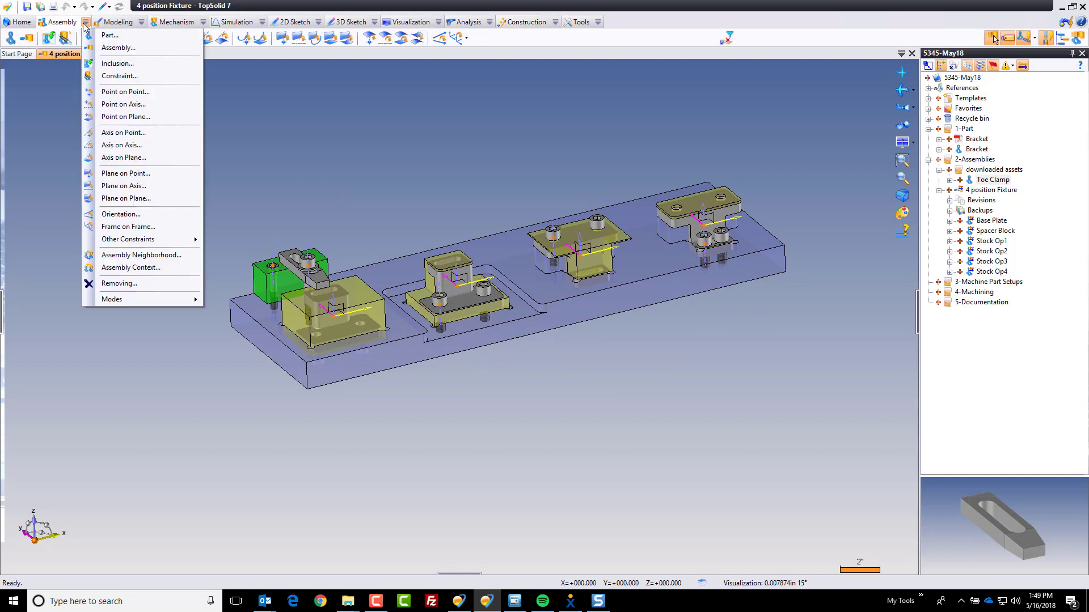
{"action": "left_click", "coordinate": [117, 26]}
{"action": "left_click", "coordinate": [141, 24]}
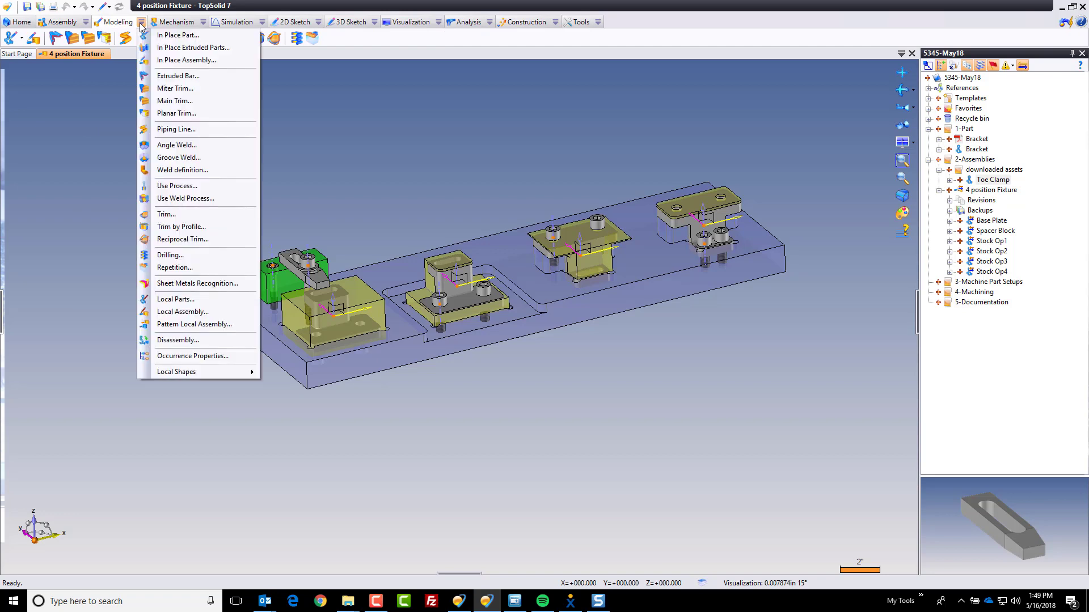
{"action": "left_click", "coordinate": [222, 61]}
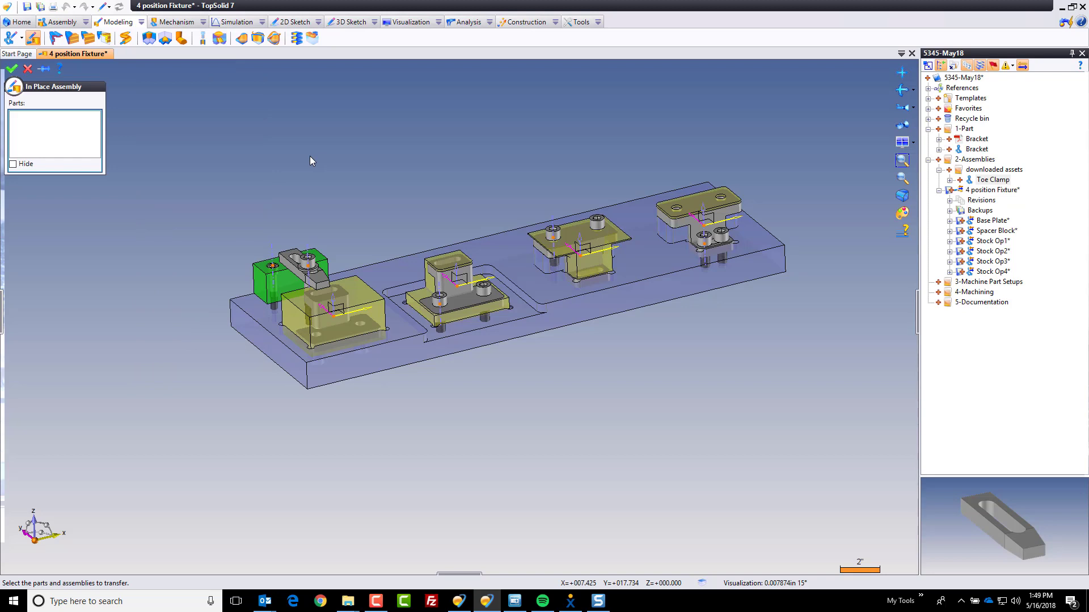
{"action": "scroll", "coordinate": [294, 165], "scroll_direction": "up", "scroll_amount": 4}
{"action": "middle_click_drag", "start_coordinate": [285, 188], "coordinate": [208, 106]}
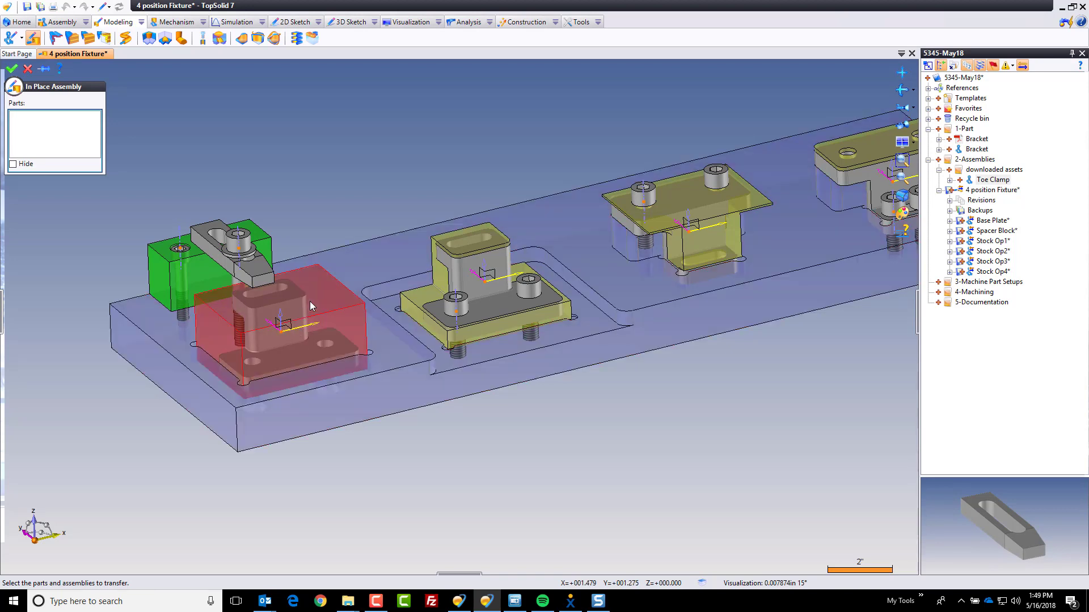
{"action": "left_click", "coordinate": [310, 305]}
{"action": "left_click", "coordinate": [254, 266]}
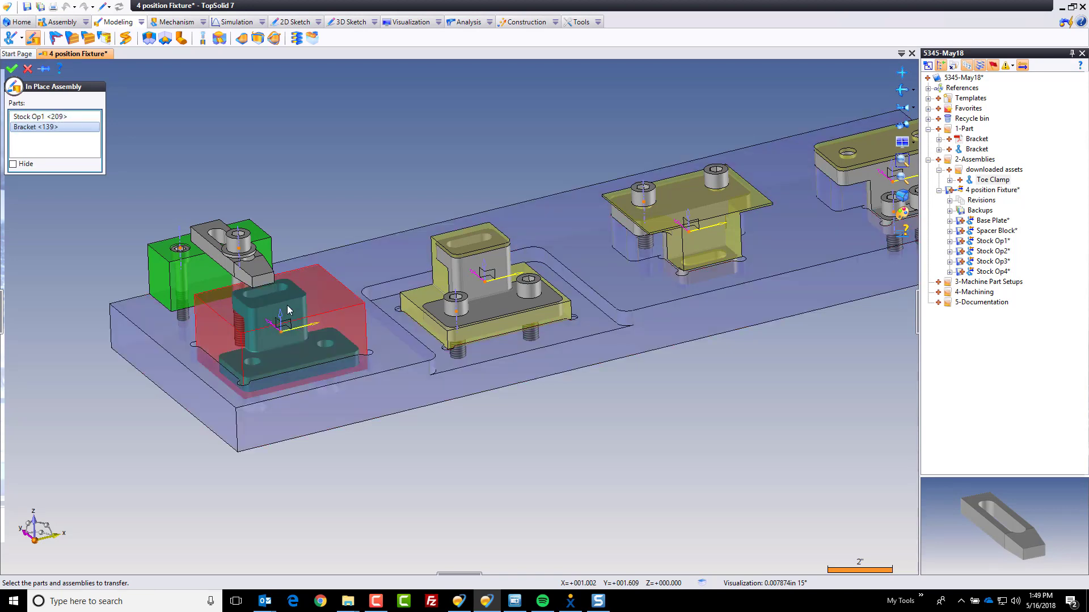
{"action": "left_click", "coordinate": [255, 266]}
{"action": "left_click", "coordinate": [246, 248]}
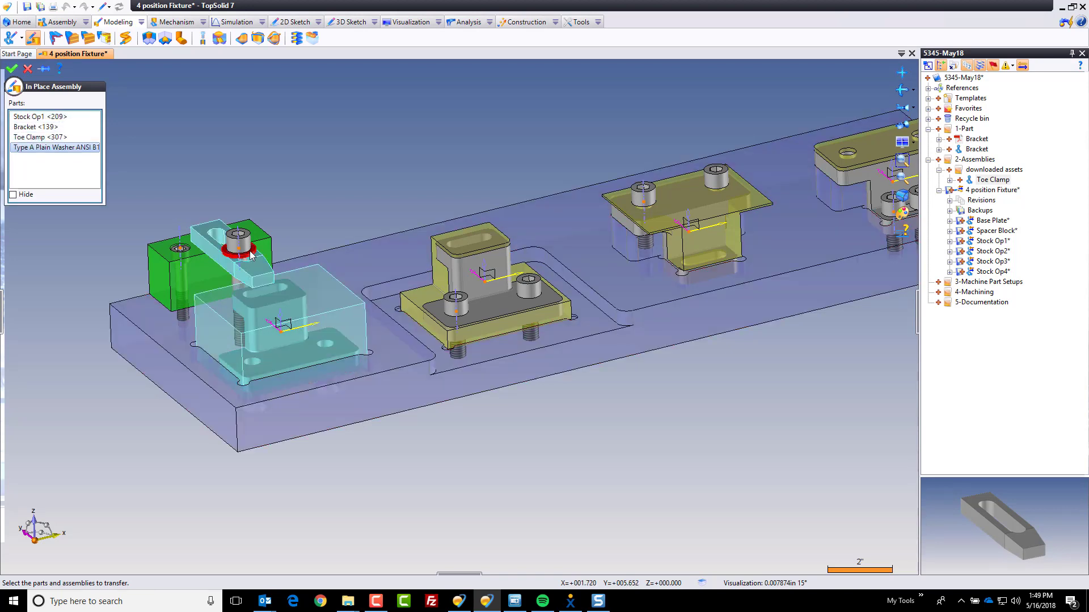
{"action": "left_click", "coordinate": [245, 243]}
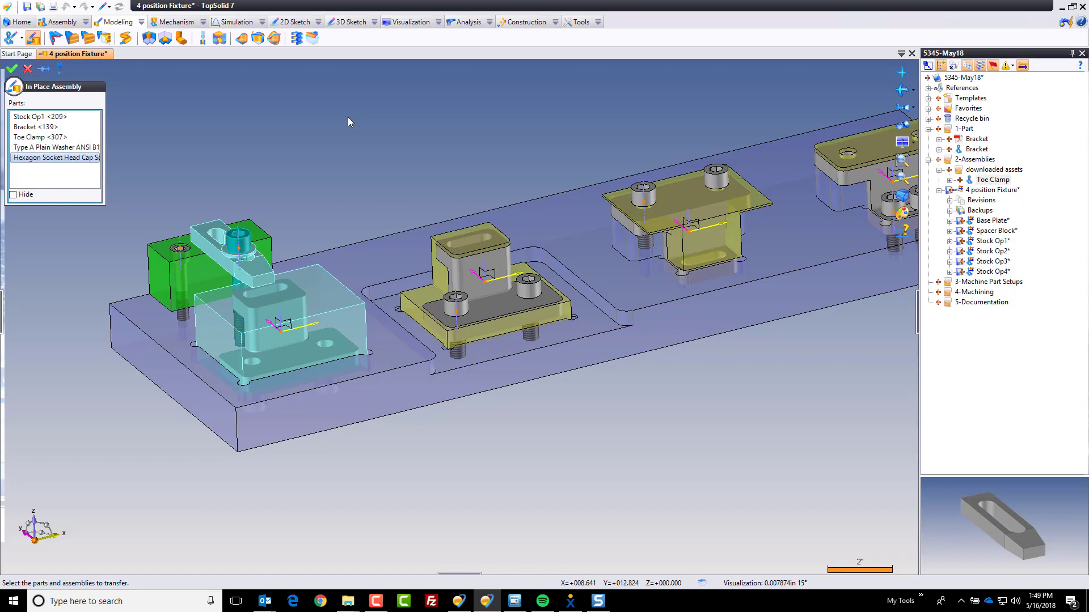
Create the in-place assembly document for the selected parts from the Blank Template
{"action": "left_click", "coordinate": [12, 69]}
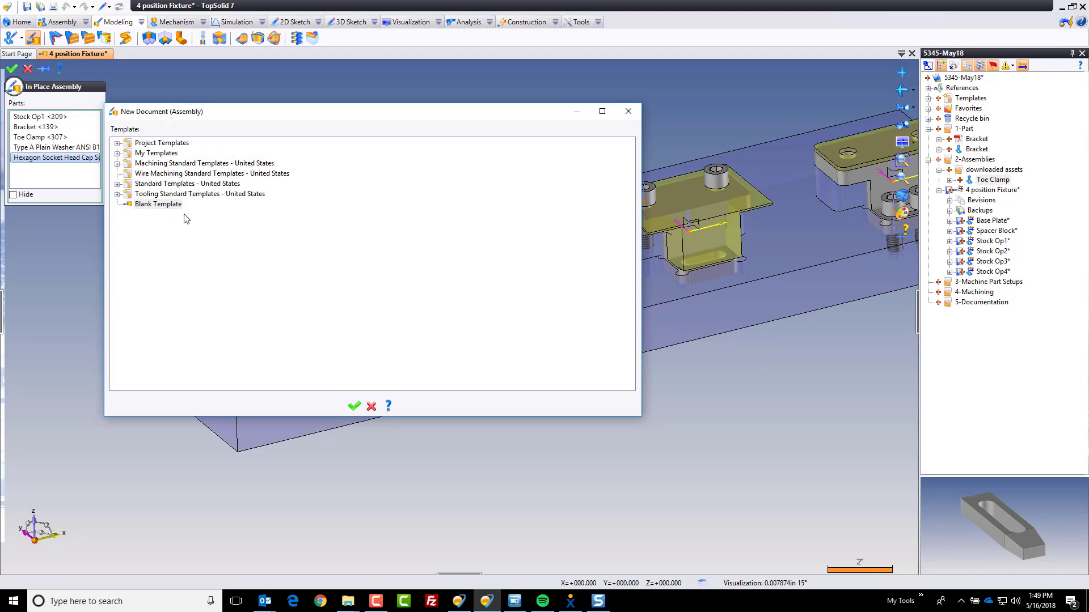
{"action": "left_click", "coordinate": [158, 204]}
{"action": "left_click", "coordinate": [354, 406]}
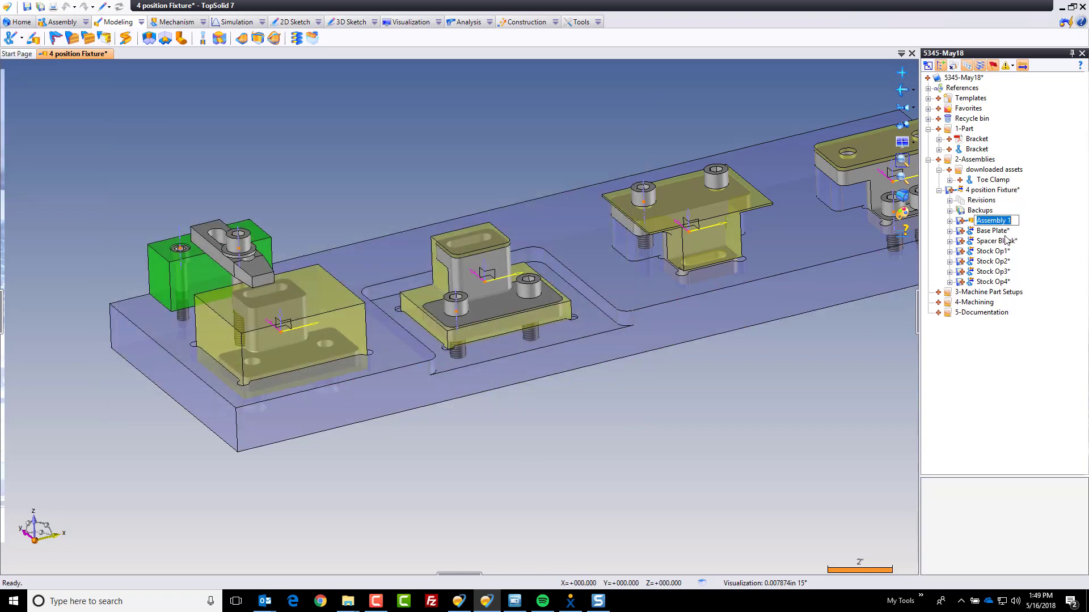
Name the new assembly Setup Op1 and save the fixture
{"action": "type", "text": "Setup Op1"}
{"action": "key", "text": "Return"}
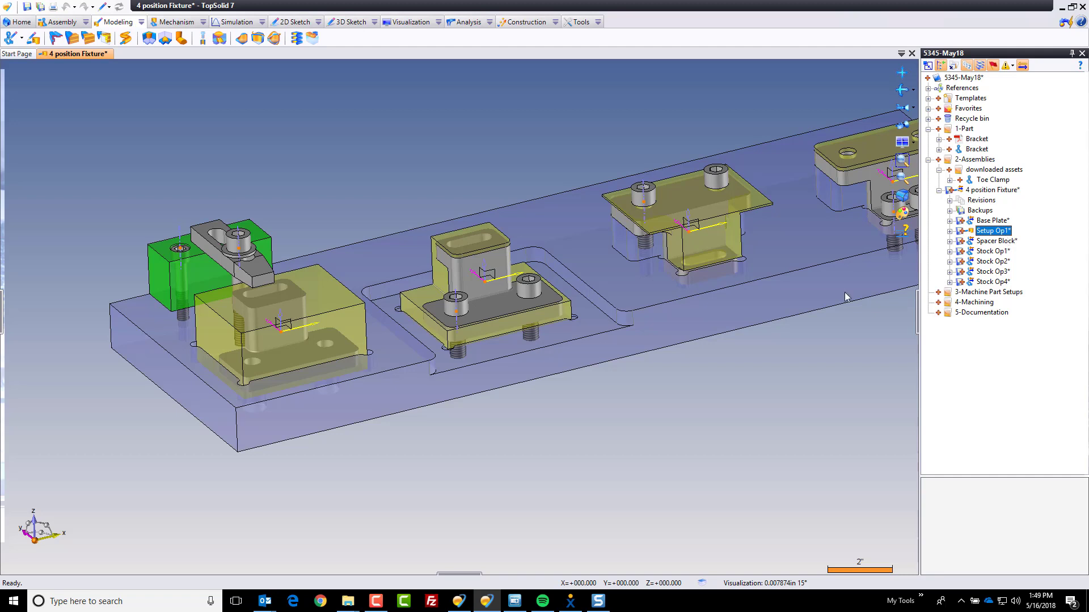
{"action": "key", "text": "ctrl+s"}
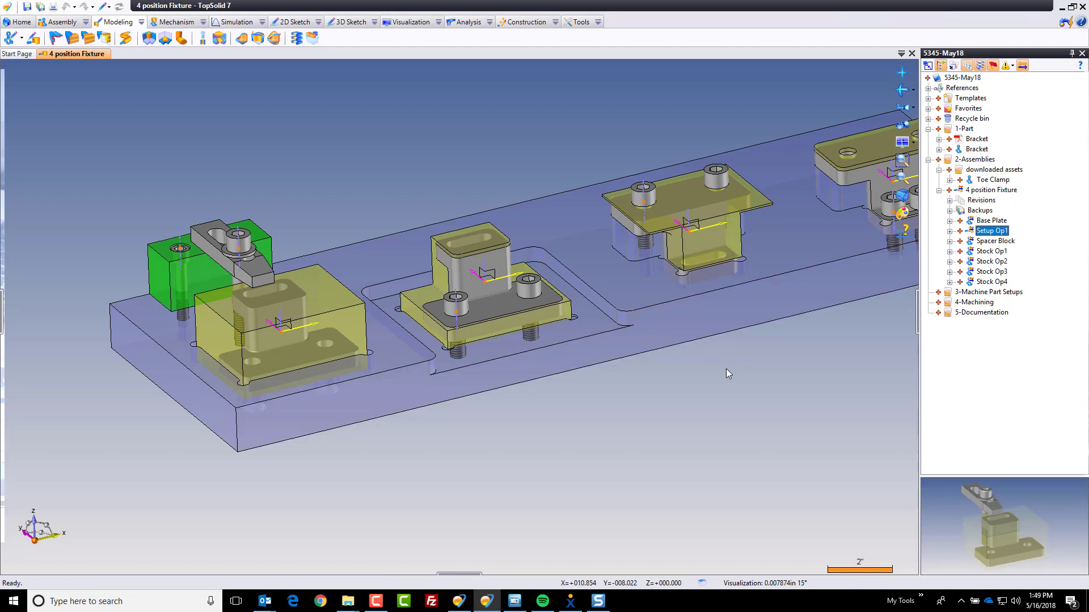
Create a folder named Sub - Assemblies under the 4 position Fixture and move Setup Op1 into it
{"action": "right_click", "coordinate": [985, 191]}
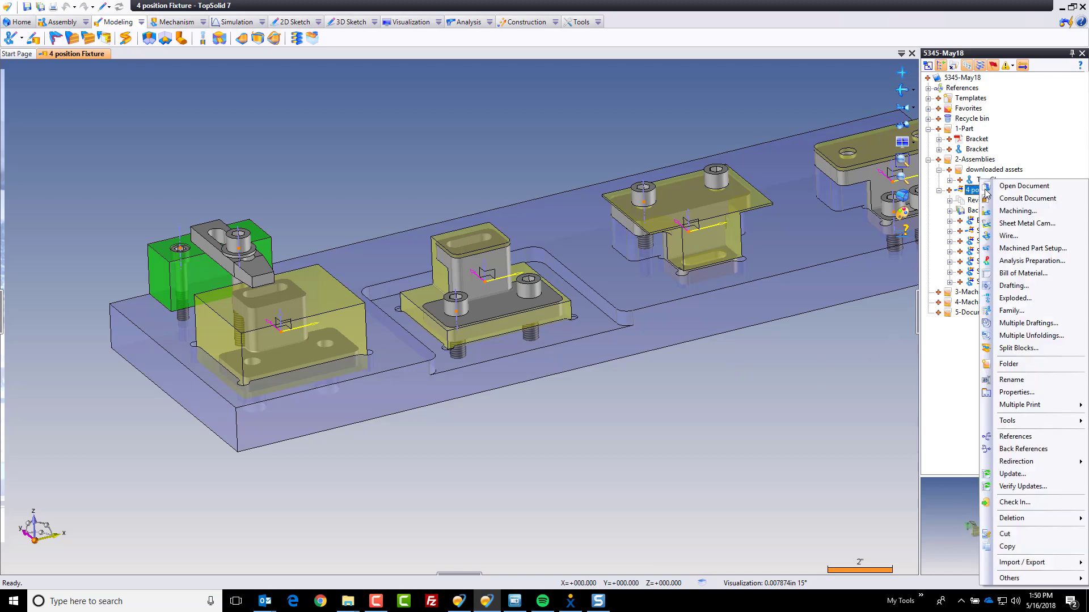
{"action": "left_click", "coordinate": [1008, 364]}
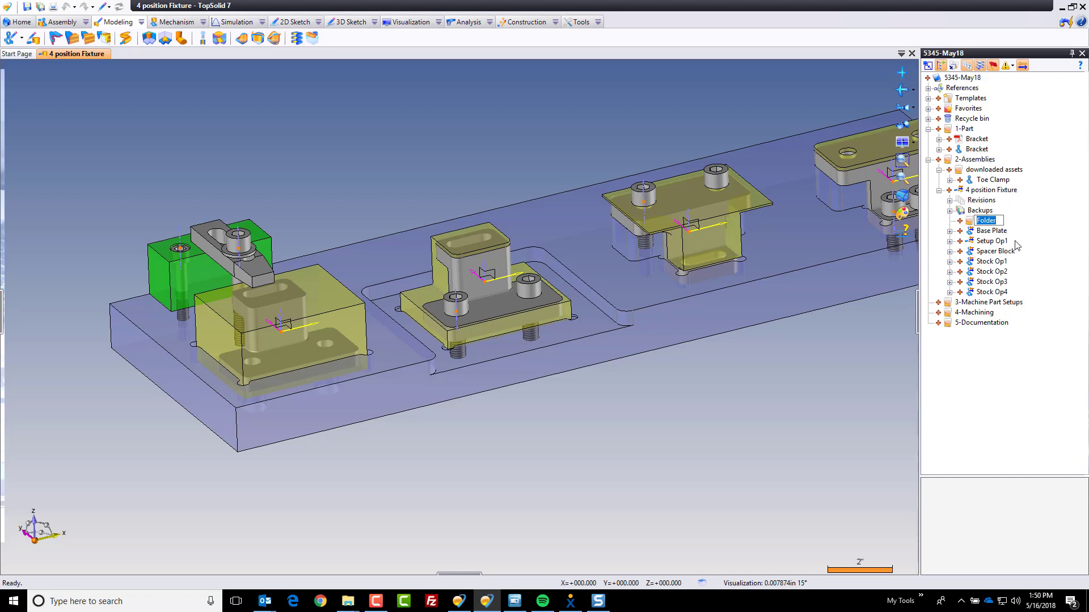
{"action": "type", "text": "Sub - Assemblies"}
{"action": "key", "text": "Return"}
{"action": "left_click", "coordinate": [994, 241]}
{"action": "left_click_drag", "start_coordinate": [999, 227], "coordinate": [997, 225]}
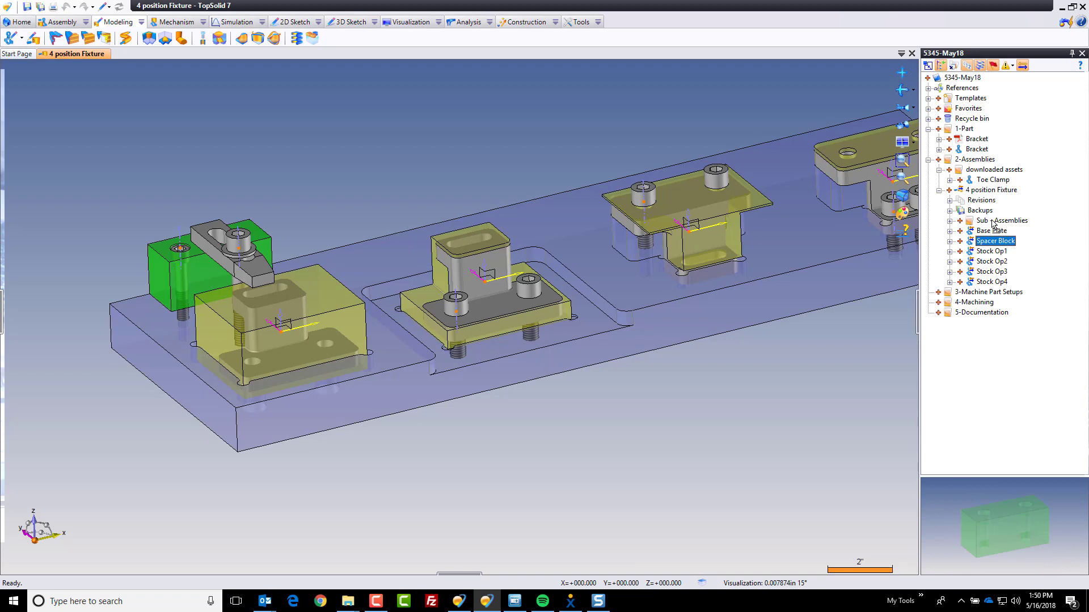
Create a folder named Stock Models under the 4 position Fixture and move Stock Op1 through Stock Op4 into it
{"action": "right_click", "coordinate": [986, 191]}
{"action": "left_click", "coordinate": [1009, 364]}
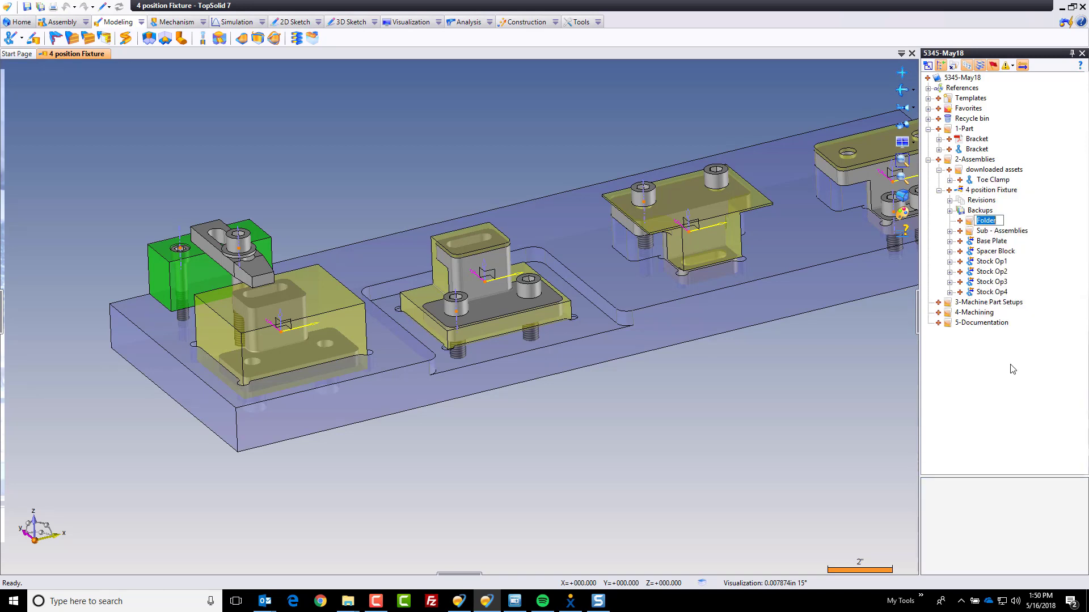
{"action": "type", "text": "Stock Models"}
{"action": "key", "text": "Return"}
{"action": "left_click", "coordinate": [990, 261]}
{"action": "left_click", "coordinate": [992, 292]}
{"action": "left_click", "coordinate": [987, 262], "text": "shift"}
{"action": "left_click_drag", "start_coordinate": [986, 266], "coordinate": [990, 226]}
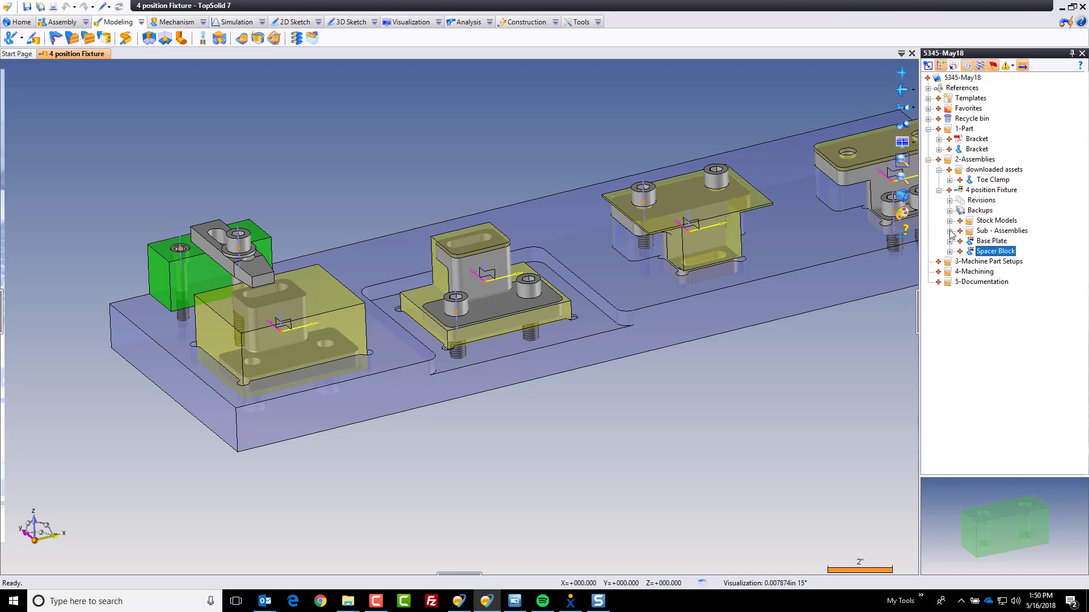
Define an In Place Assembly from Stock Op2, its bracket and its two hexagon socket head cap screws
{"action": "middle_click_drag", "start_coordinate": [373, 125], "coordinate": [299, 143]}
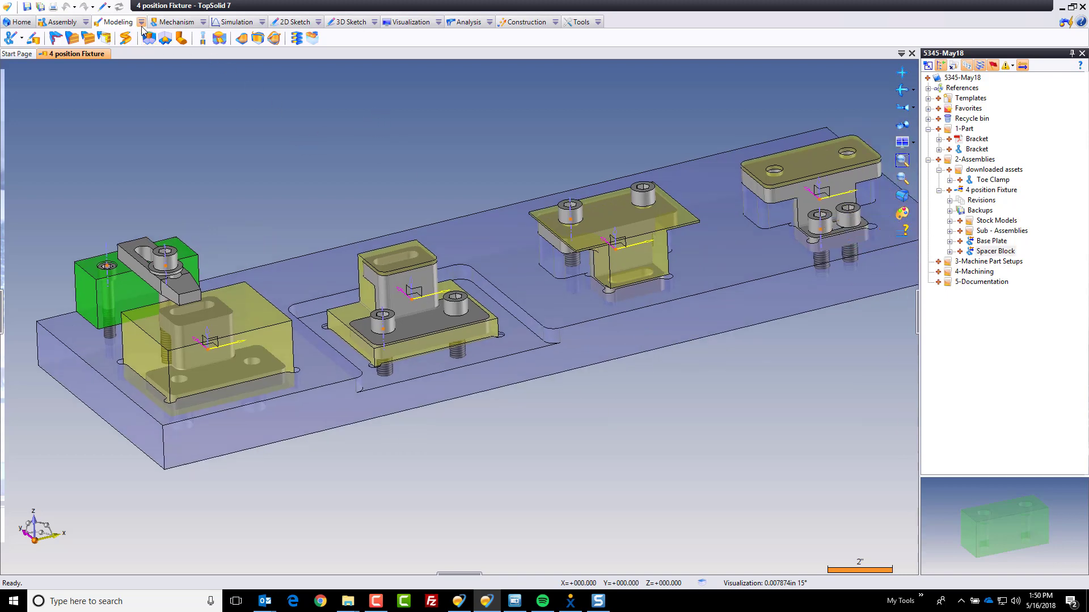
{"action": "left_click", "coordinate": [142, 23]}
{"action": "left_click", "coordinate": [166, 61]}
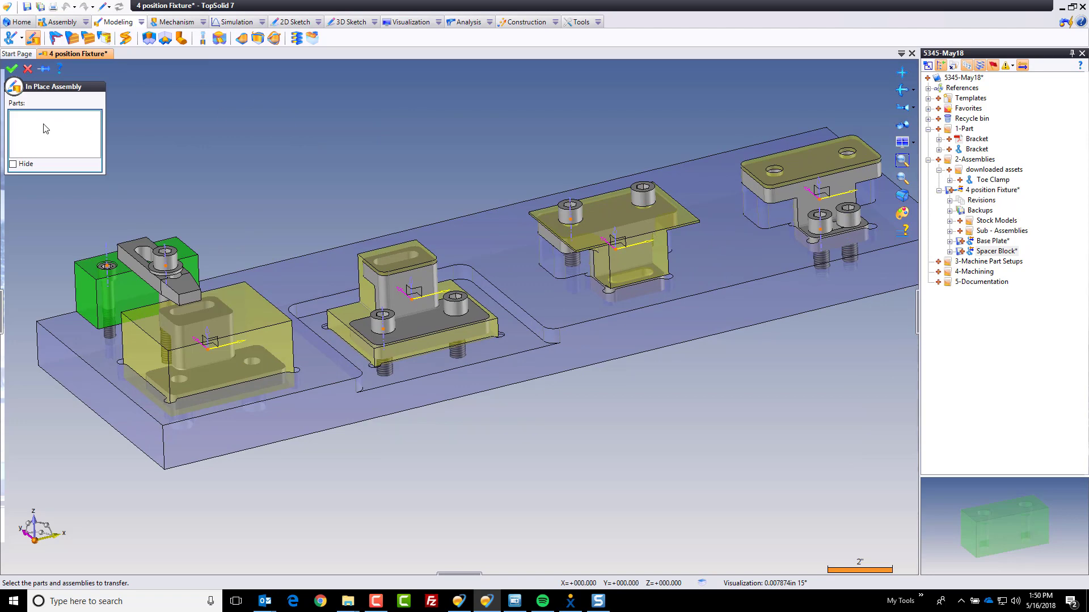
{"action": "left_click", "coordinate": [399, 292]}
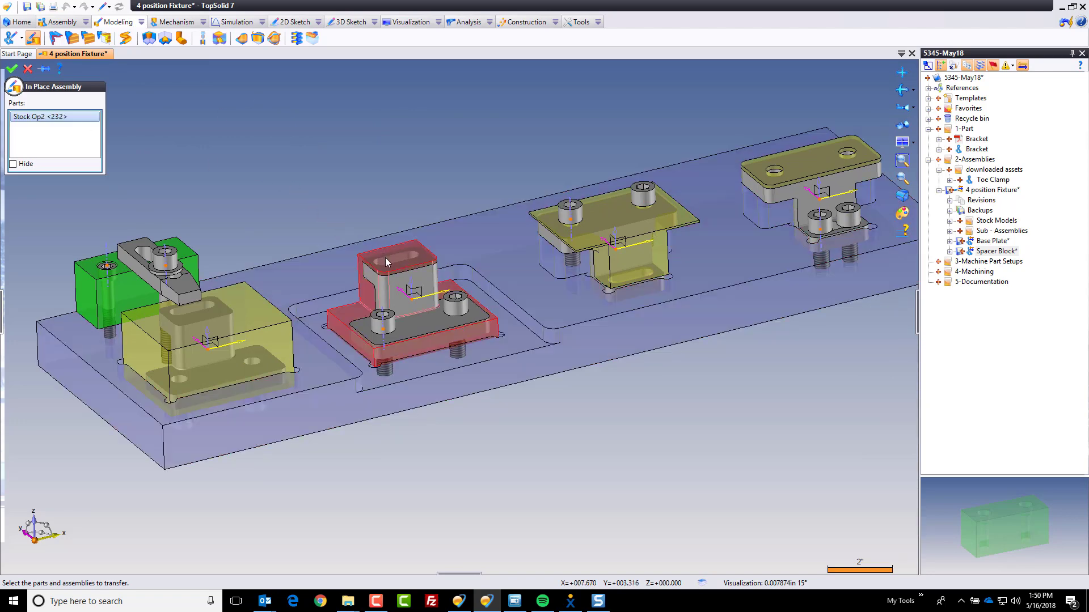
{"action": "left_click", "coordinate": [400, 287]}
{"action": "left_click", "coordinate": [381, 321]}
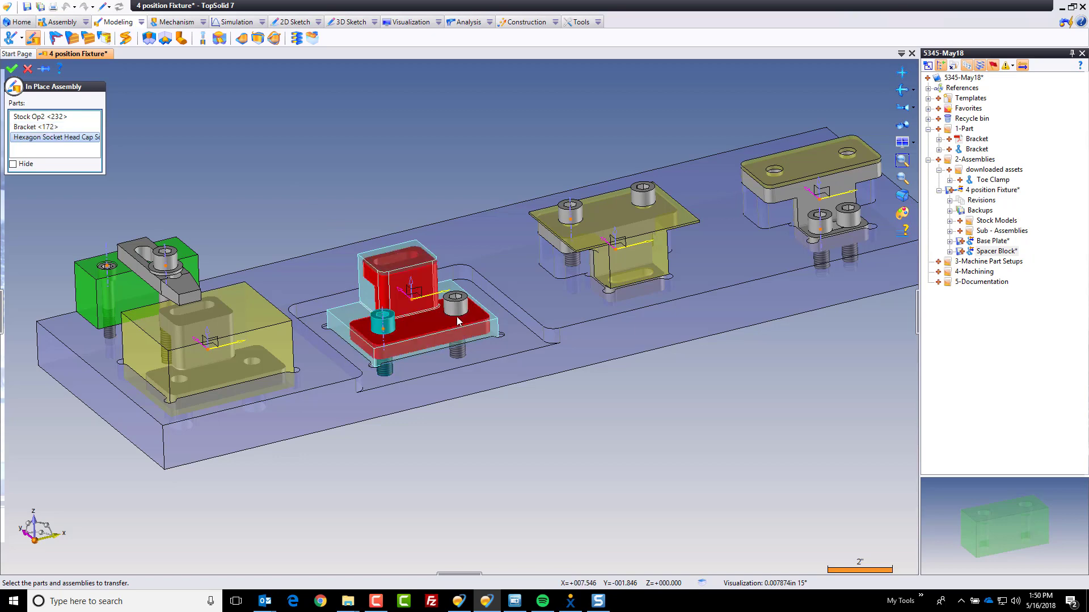
{"action": "left_click", "coordinate": [454, 306]}
{"action": "right_click", "coordinate": [404, 146]}
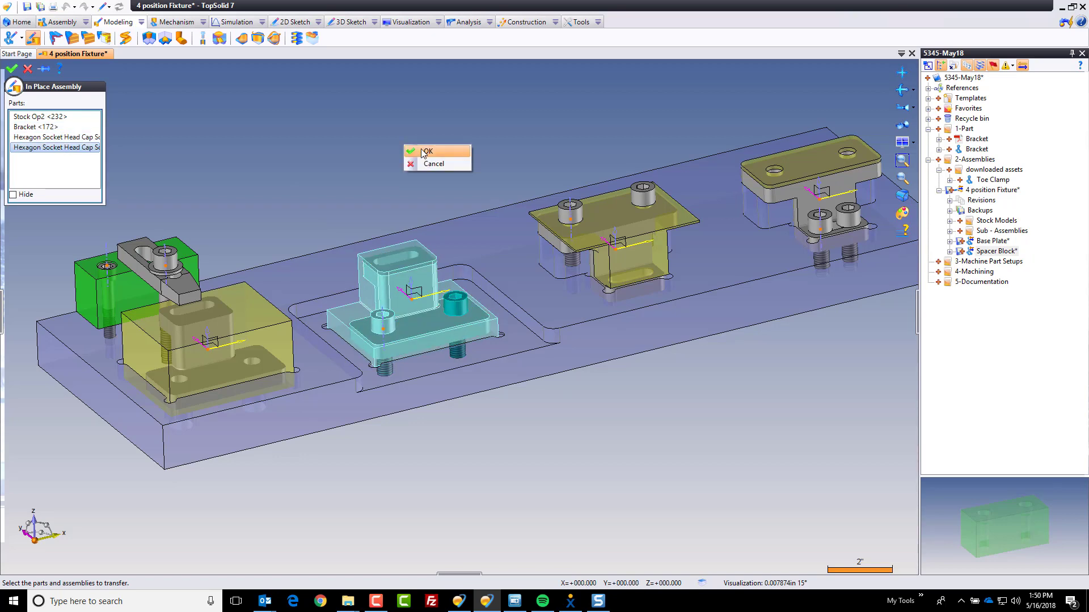
{"action": "left_click", "coordinate": [425, 151]}
Create the second operation's assembly document from the Blank Template and name it Setup Op2
{"action": "left_click", "coordinate": [354, 400]}
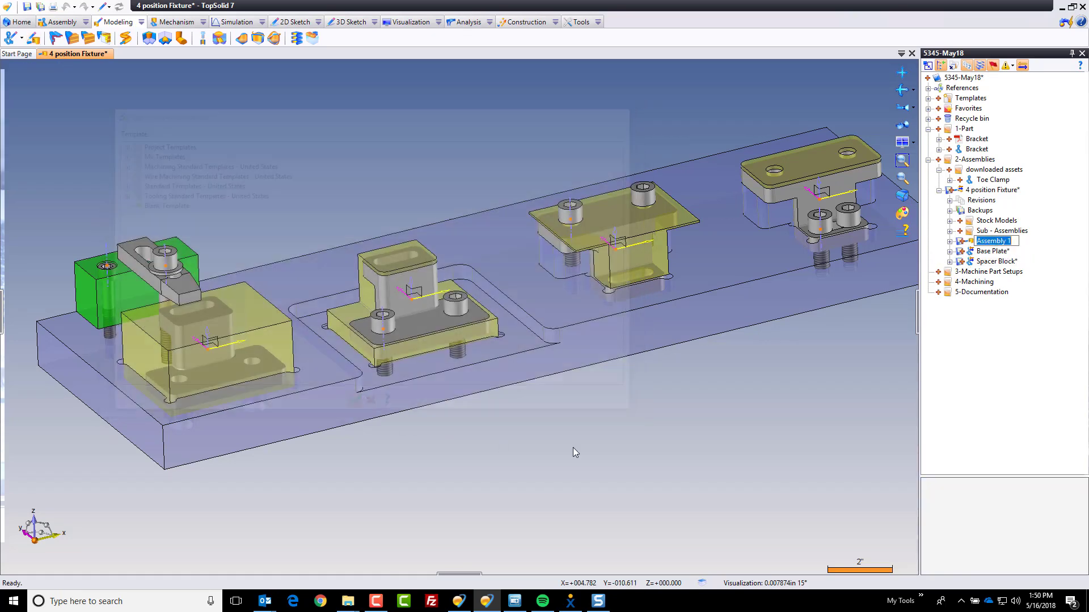
{"action": "left_click", "coordinate": [950, 231]}
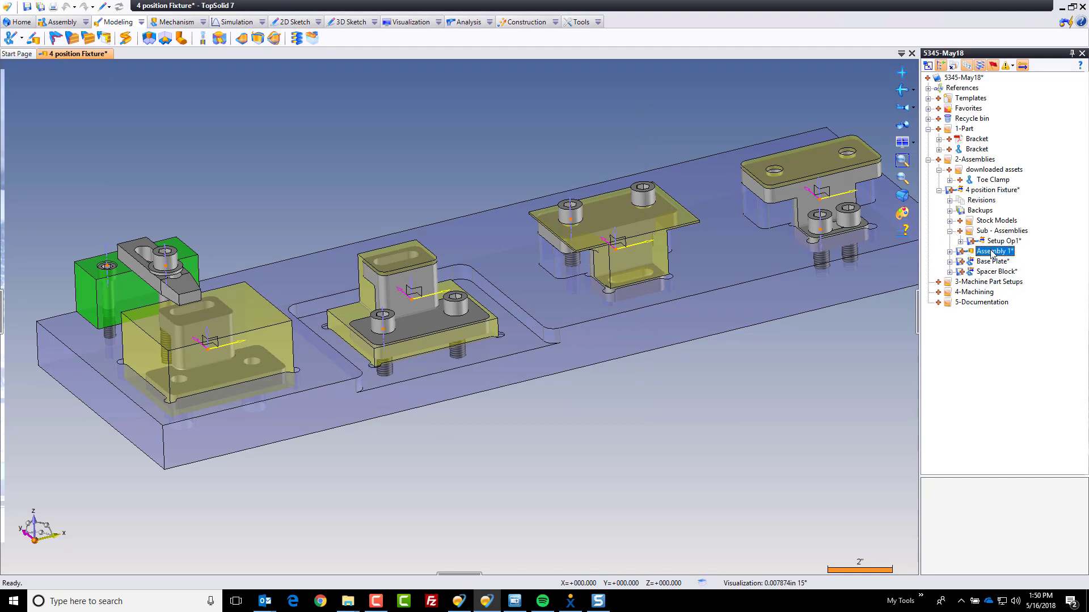
{"action": "left_click", "coordinate": [1006, 256]}
{"action": "type", "text": "Setup Op2"}
{"action": "key", "text": "Return"}
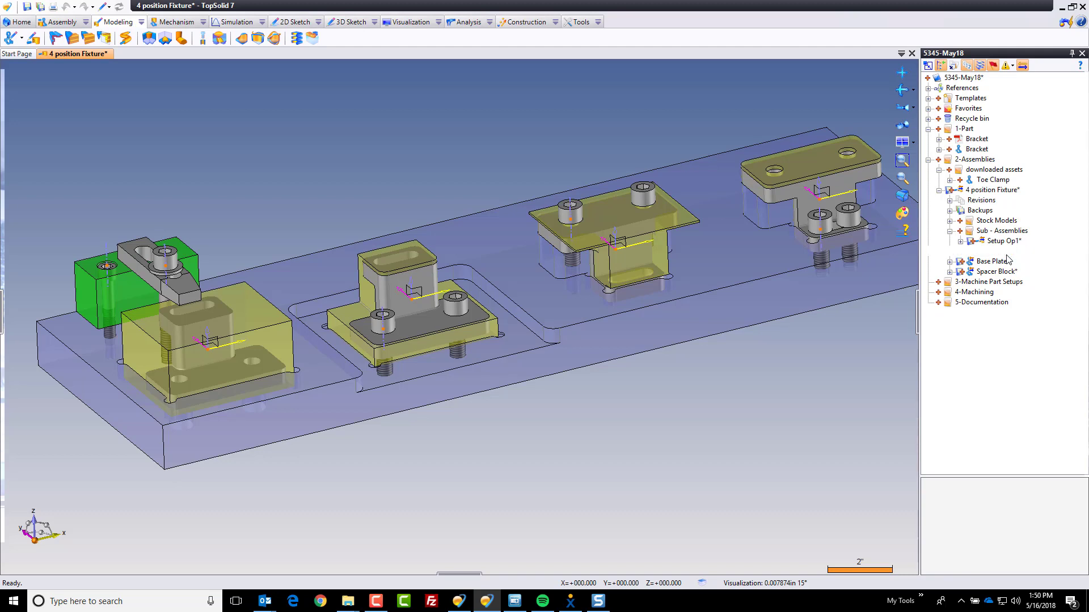
Define an In Place Assembly from Stock Op3, its bracket and its two hexagon socket head cap screws
{"action": "middle_click_drag", "start_coordinate": [317, 120], "coordinate": [239, 128]}
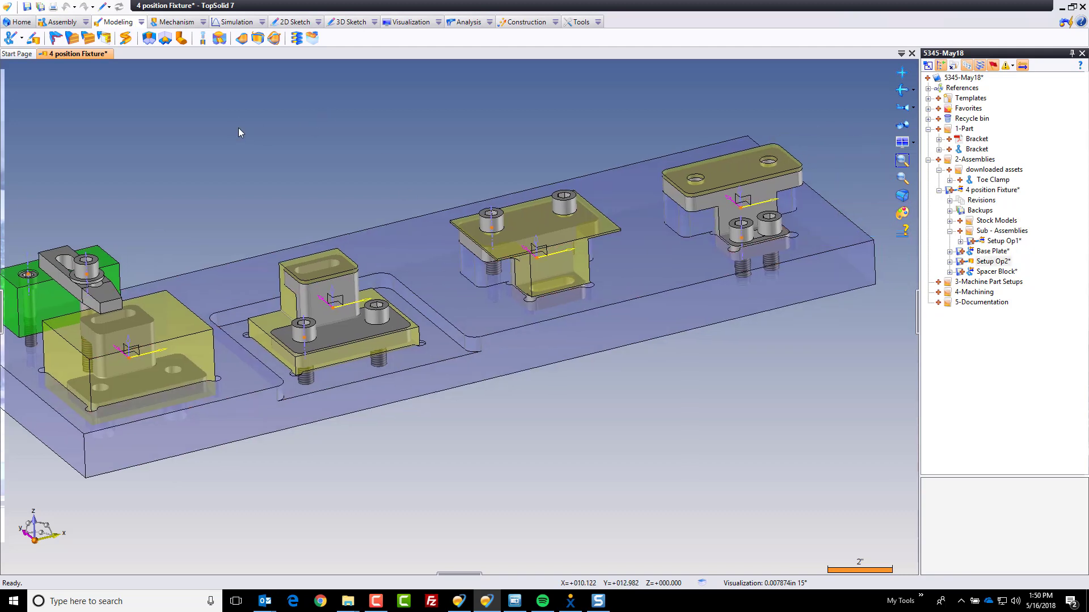
{"action": "left_click", "coordinate": [141, 22]}
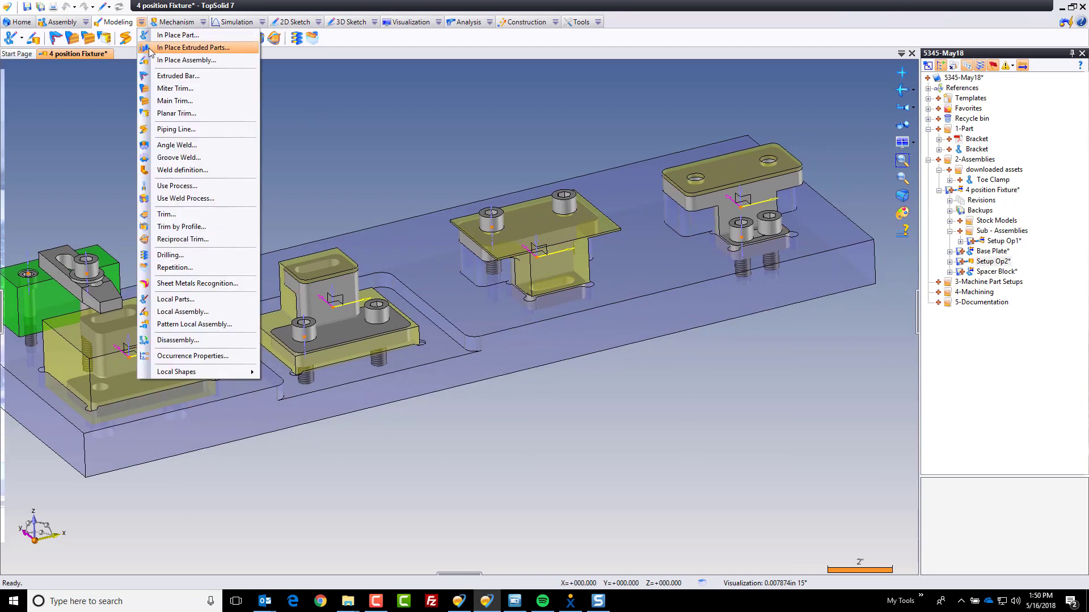
{"action": "left_click", "coordinate": [185, 60]}
{"action": "left_click", "coordinate": [520, 221]}
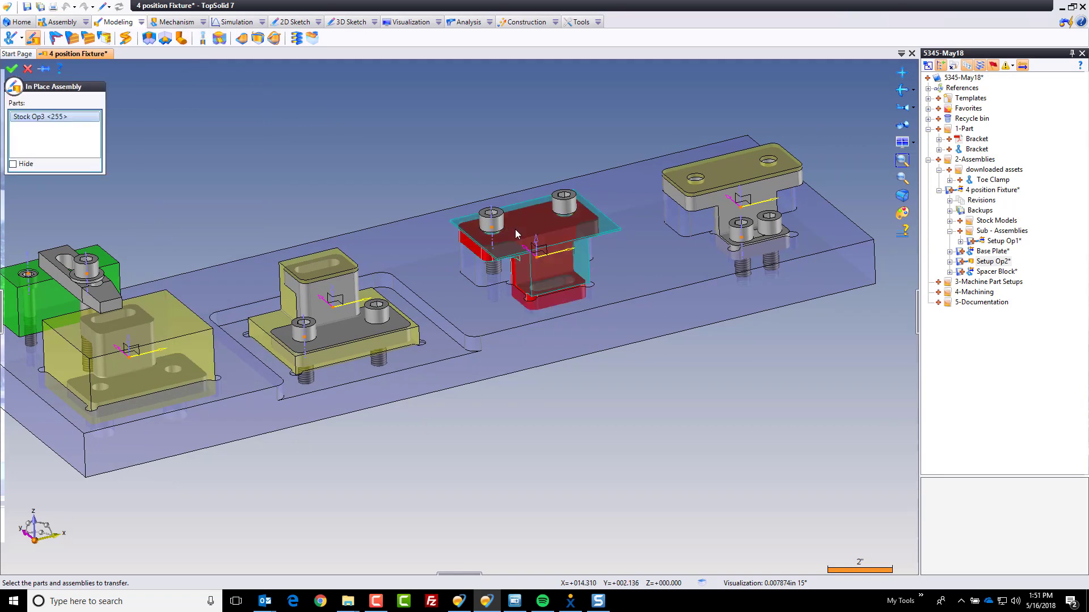
{"action": "left_click", "coordinate": [515, 229]}
{"action": "left_click", "coordinate": [491, 217]}
{"action": "left_click", "coordinate": [563, 201]}
{"action": "right_click", "coordinate": [471, 158]}
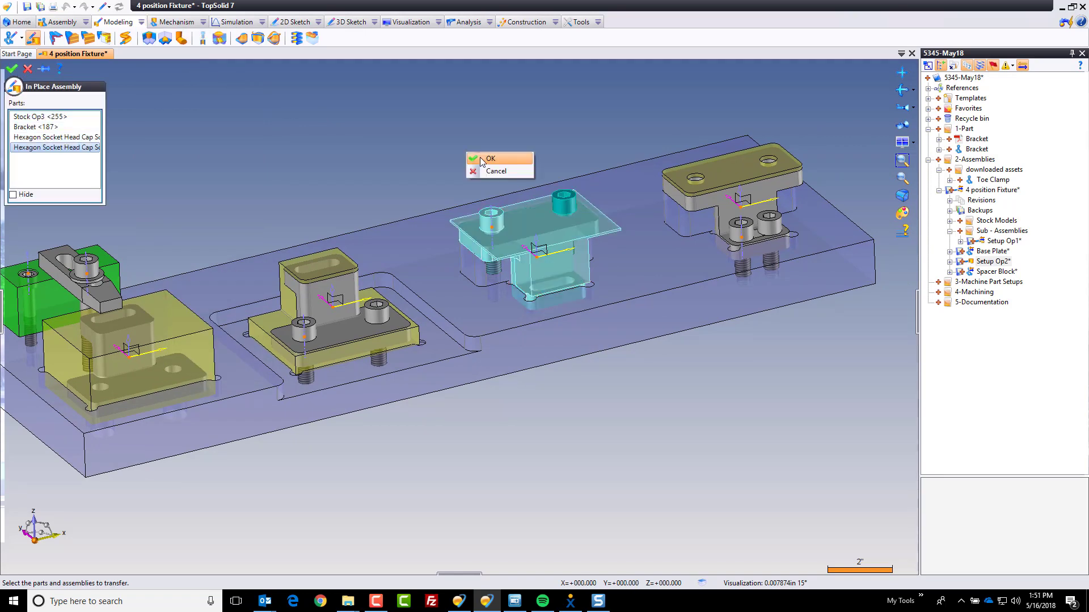
{"action": "left_click", "coordinate": [488, 158]}
Create the third operation's assembly document from the Blank Template and name it Setup OP3
{"action": "left_click", "coordinate": [352, 406]}
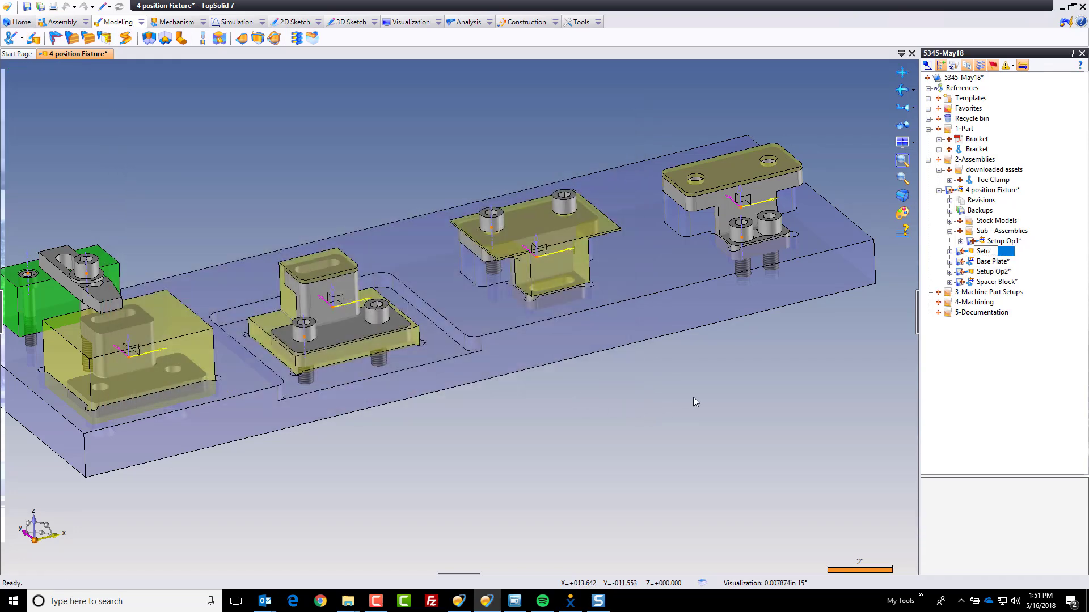
{"action": "type", "text": "OP3*"}
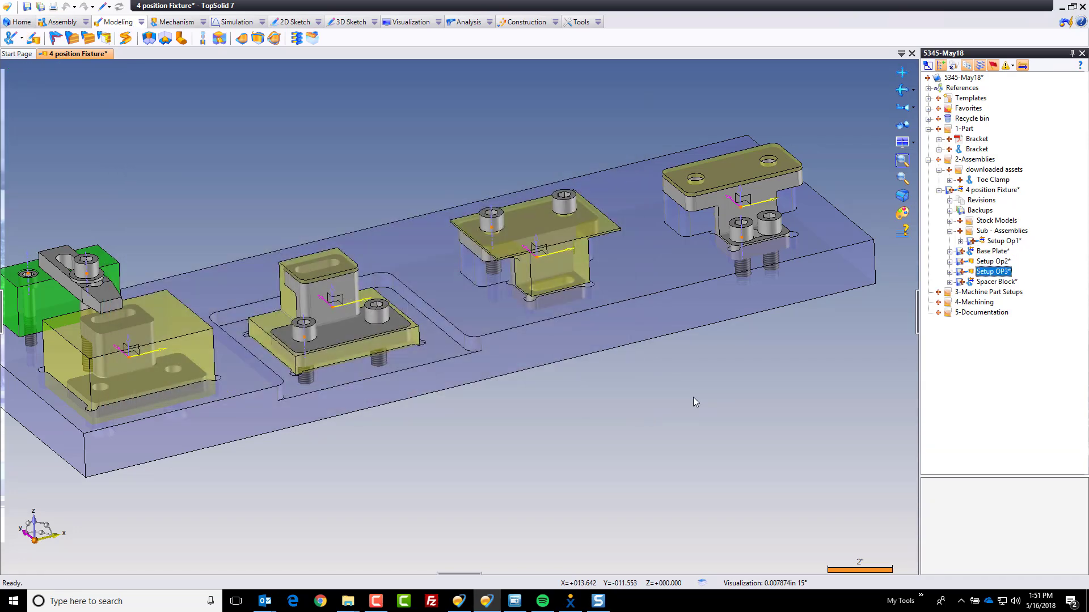
{"action": "key", "text": "Return"}
Define an In Place Assembly from Stock Op4, its bracket and its two hexagon socket head cap screws
{"action": "left_click", "coordinate": [141, 21]}
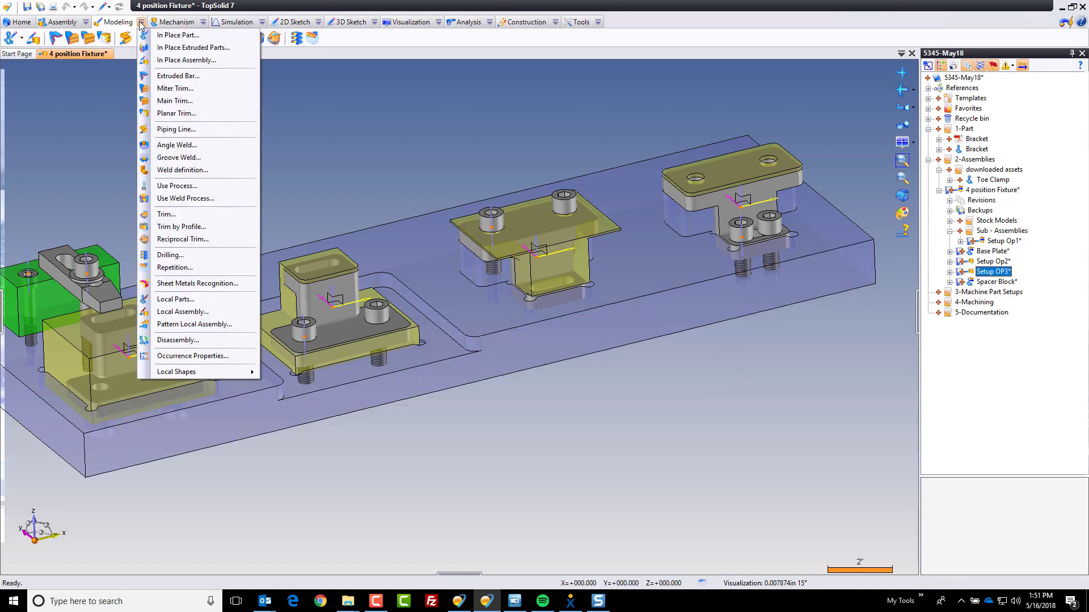
{"action": "left_click", "coordinate": [193, 62]}
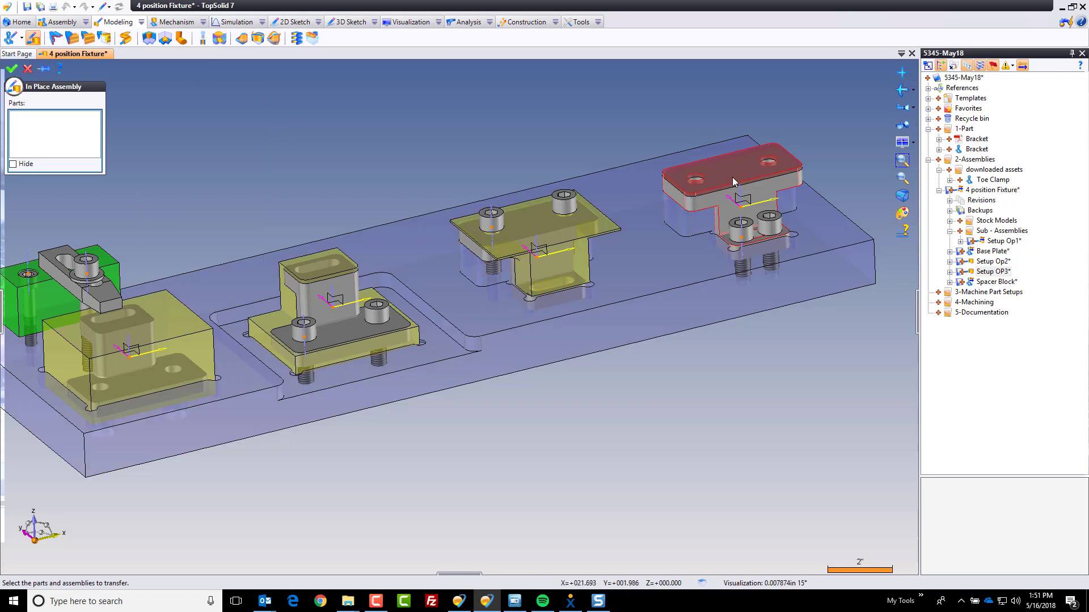
{"action": "left_click", "coordinate": [723, 197]}
{"action": "left_click", "coordinate": [723, 198]}
{"action": "left_click", "coordinate": [741, 227]}
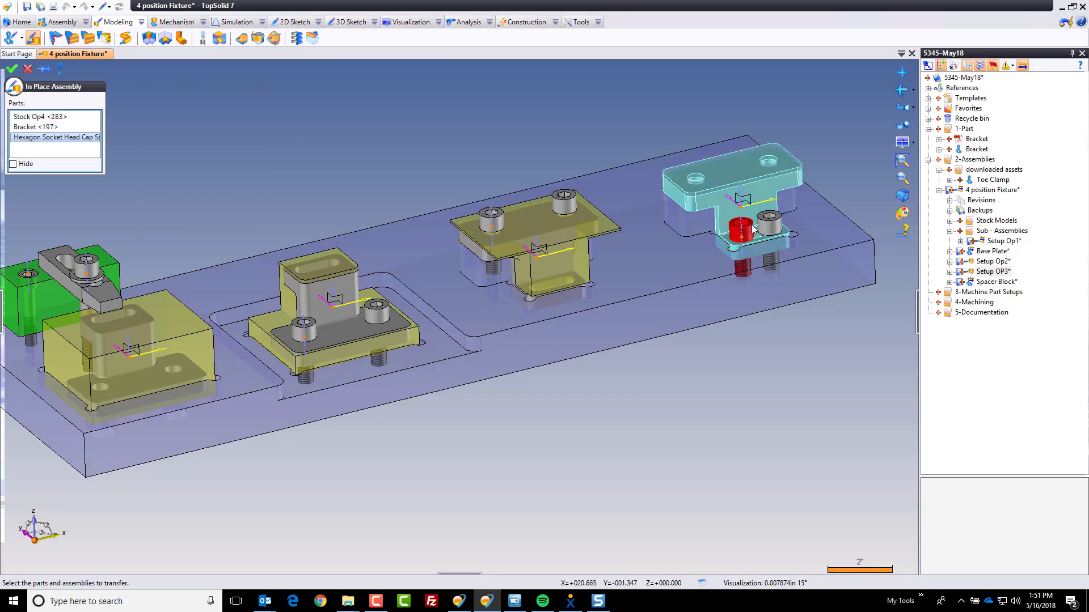
{"action": "left_click", "coordinate": [769, 222]}
{"action": "key", "text": "Return"}
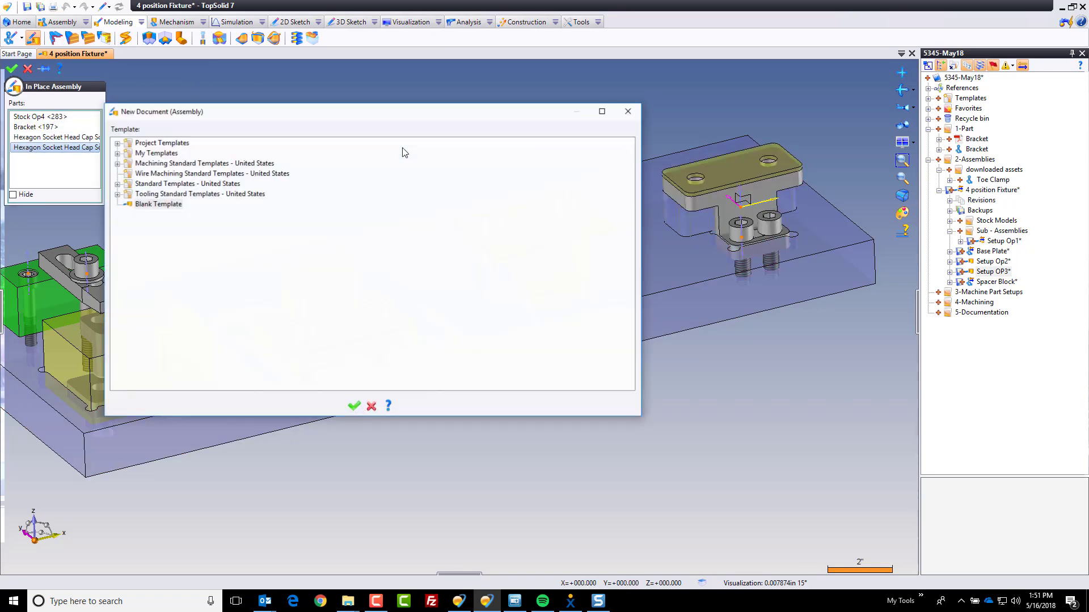
Create the fourth operation's assembly document from the Blank Template and name it Setup Op4
{"action": "left_click", "coordinate": [354, 407]}
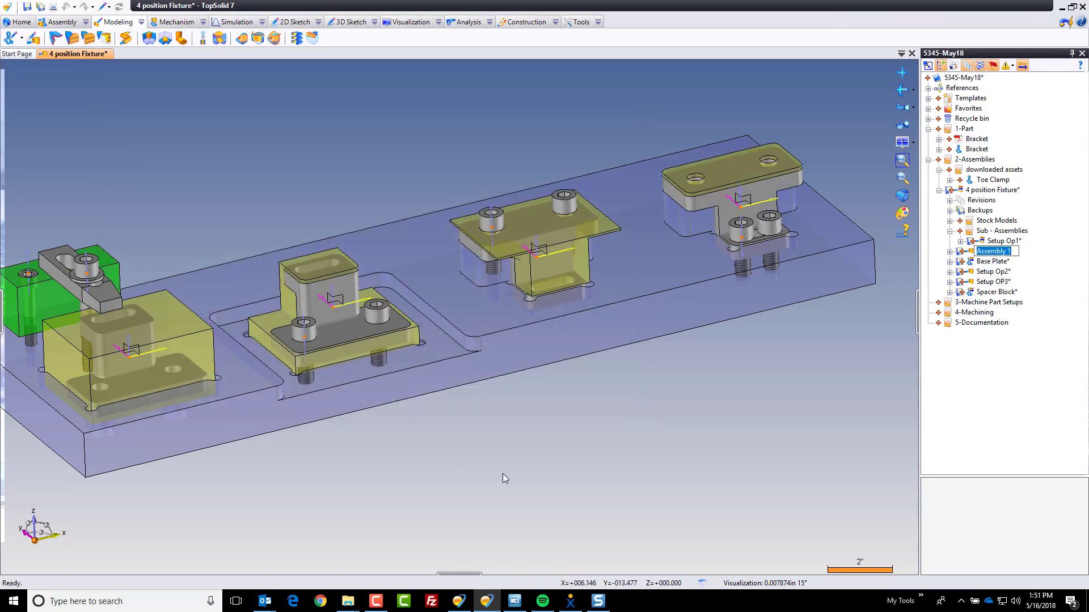
{"action": "type", "text": "Setup Op4"}
{"action": "key", "text": "Return"}
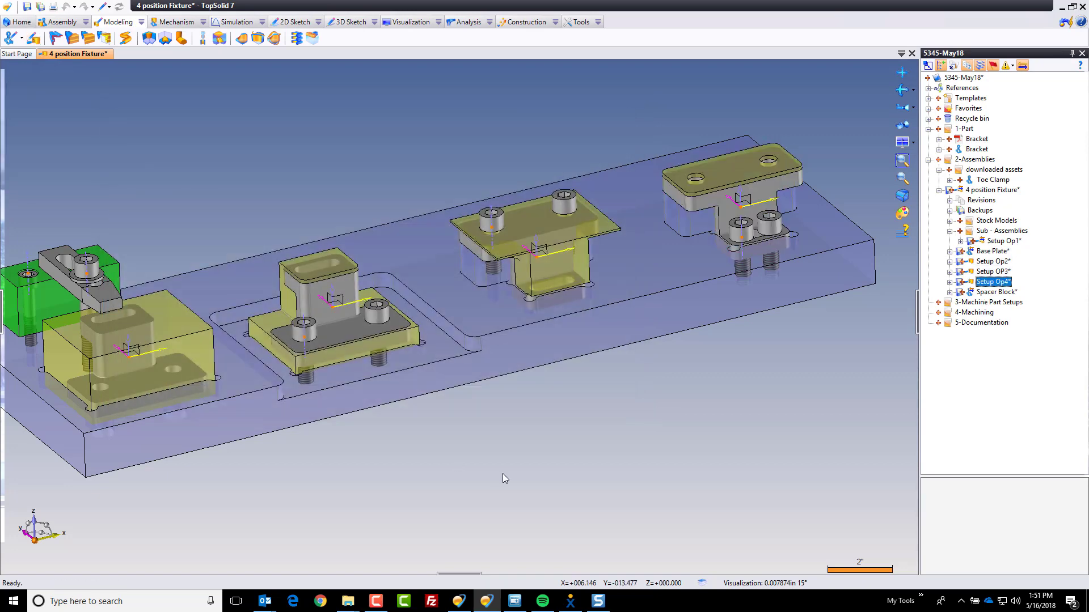
Move Setup Op2, Setup OP3 and Setup Op4 into the Sub - Assemblies folder
{"action": "left_click", "coordinate": [999, 264], "text": "shift"}
{"action": "left_click_drag", "start_coordinate": [999, 264], "coordinate": [1006, 235]}
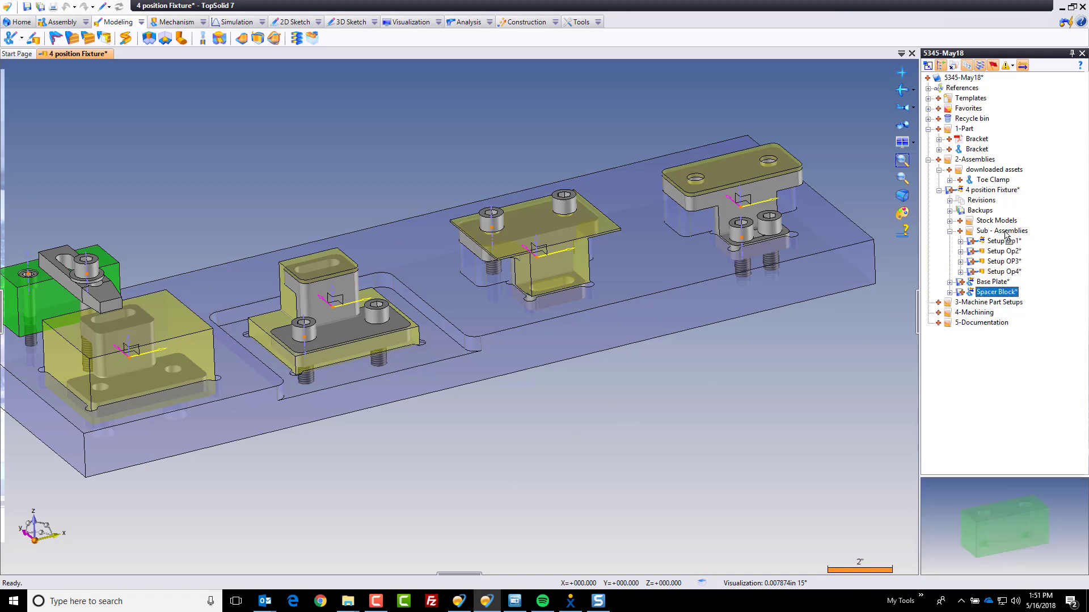
Rename Setup OP3 as Setup Op3 and save the fixture assembly
{"action": "left_click", "coordinate": [1003, 262]}
{"action": "left_click", "coordinate": [1002, 262]}
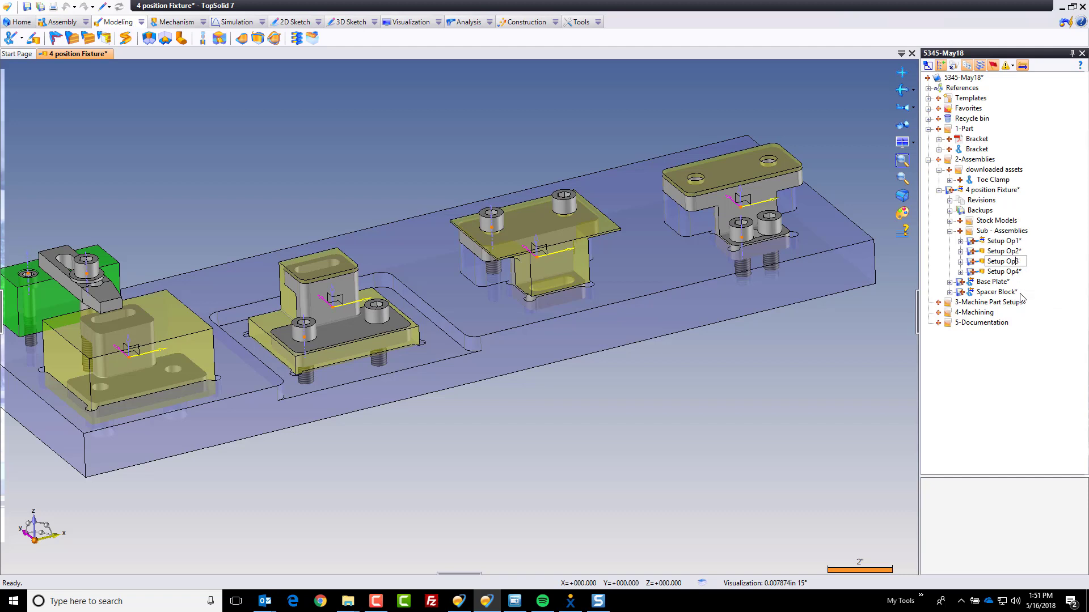
{"action": "type", "text": "p"}
{"action": "key", "text": "Return"}
{"action": "left_click", "coordinate": [847, 131]}
{"action": "key", "text": "ctrl+s"}
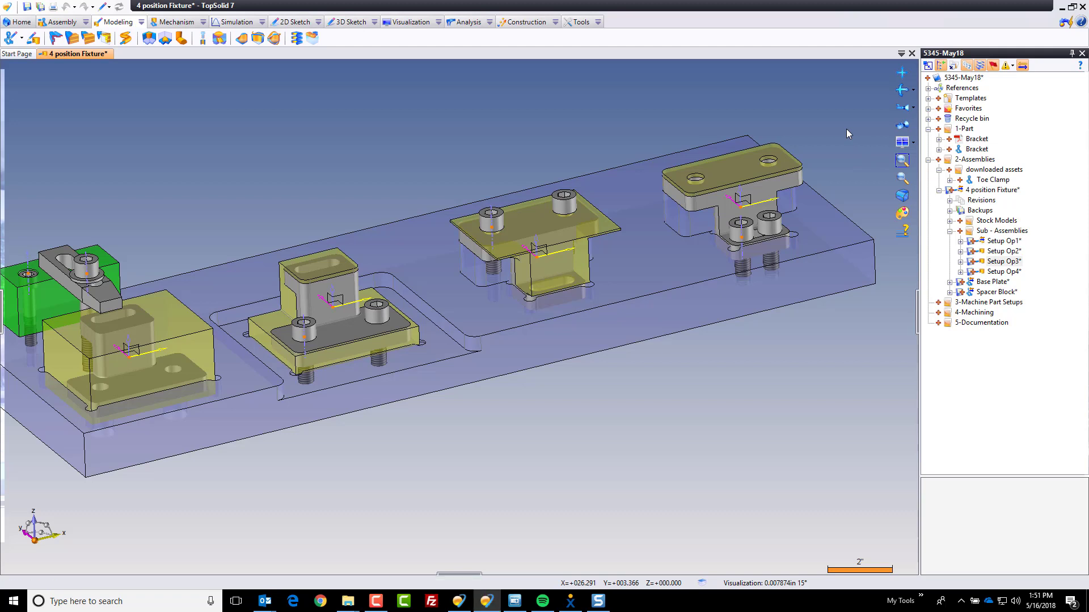